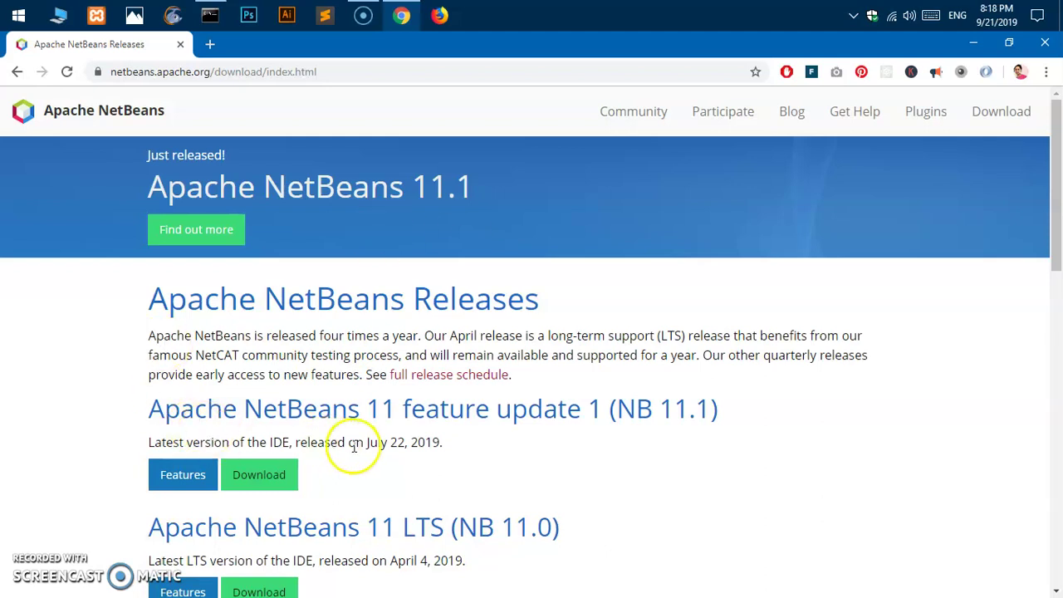
left_click_drag(453, 440, 367, 434)
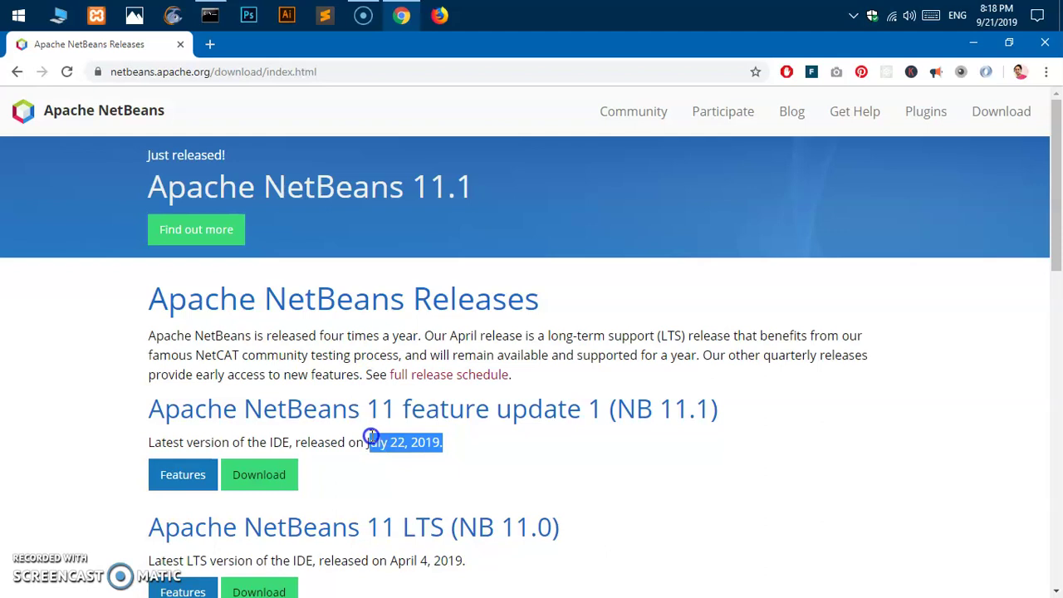
left_click(446, 441)
left_click_drag(262, 409, 764, 416)
left_click(768, 416)
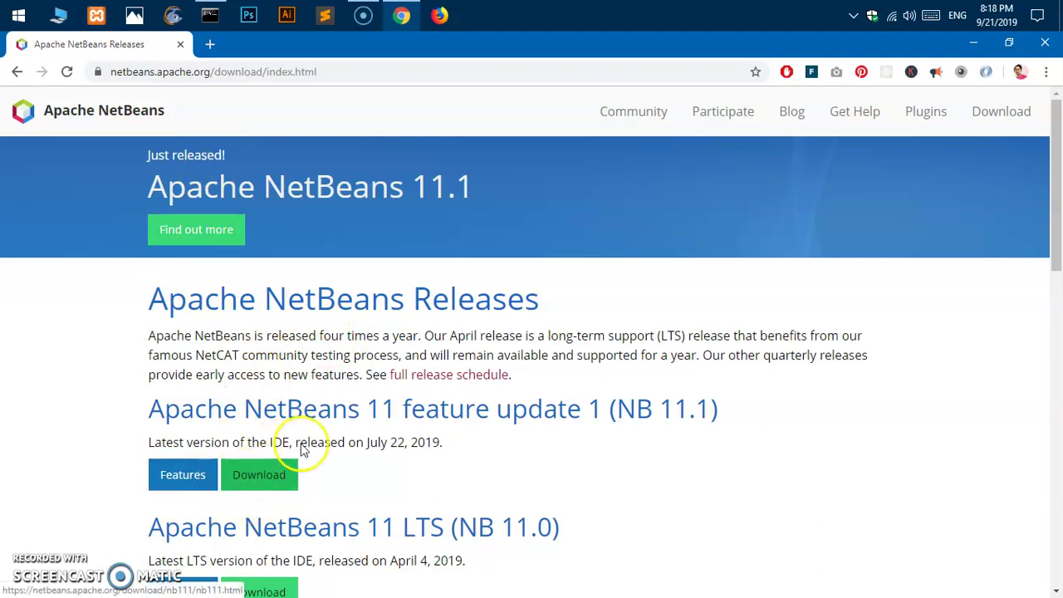
Copy the NetBeans releases page address into a new Notepad document, and close the document without saving
left_click(329, 73)
key("ctrl+c")
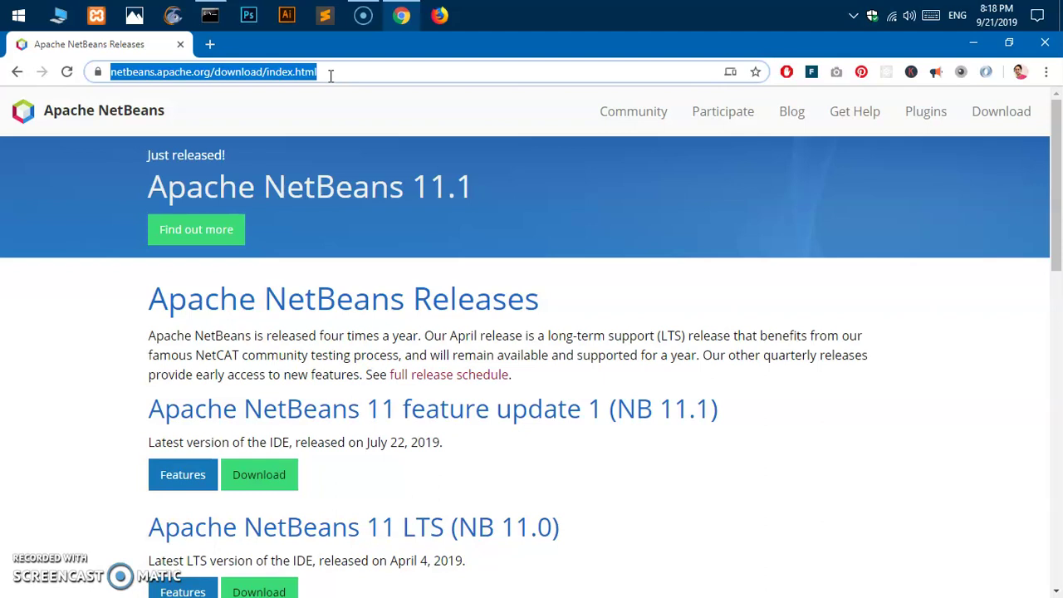
key("super+r")
key("Return")
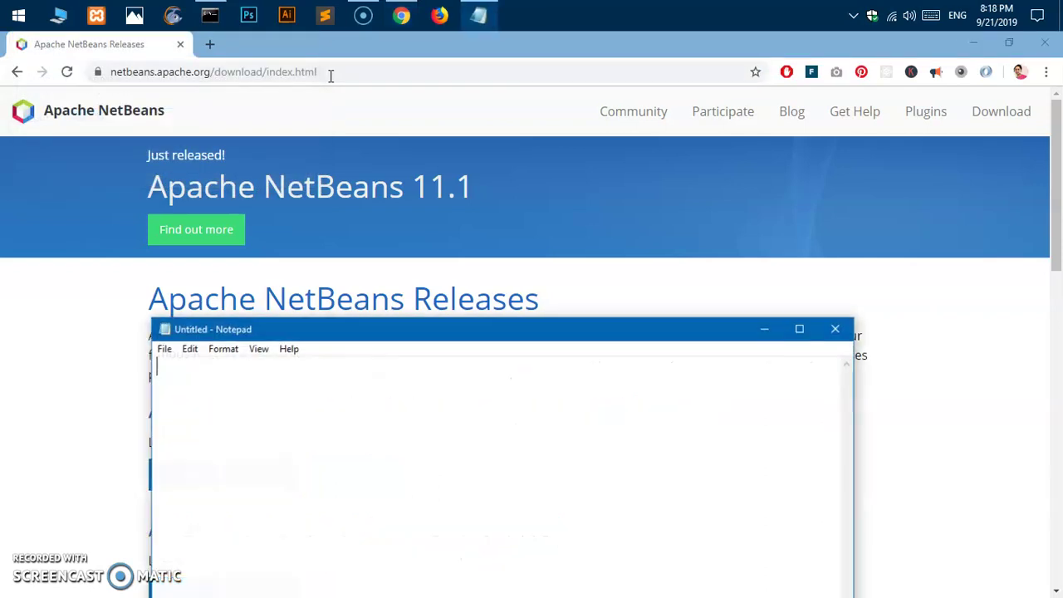
key("ctrl+v")
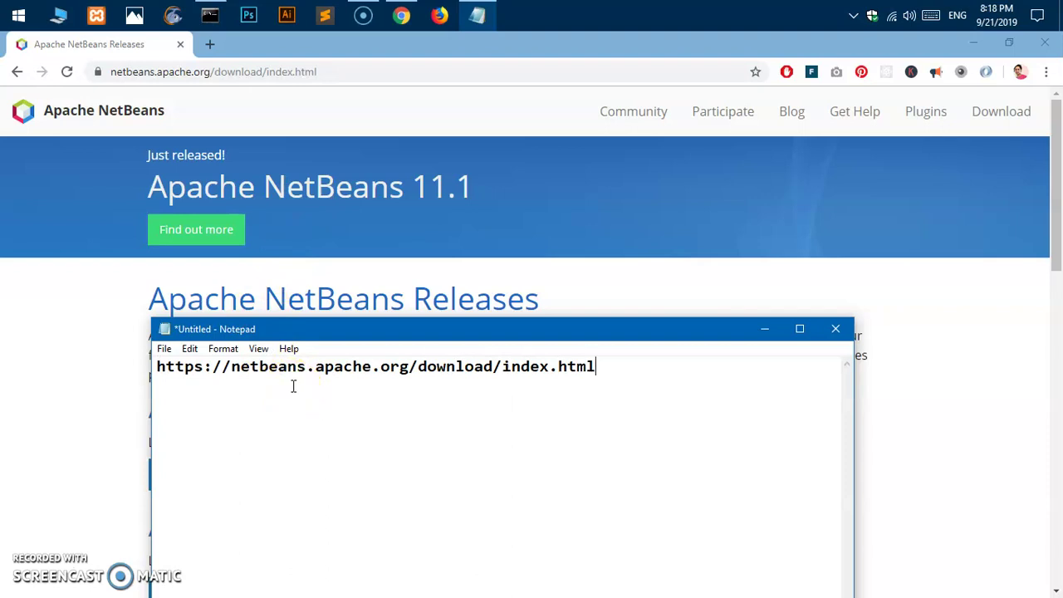
left_click(843, 332)
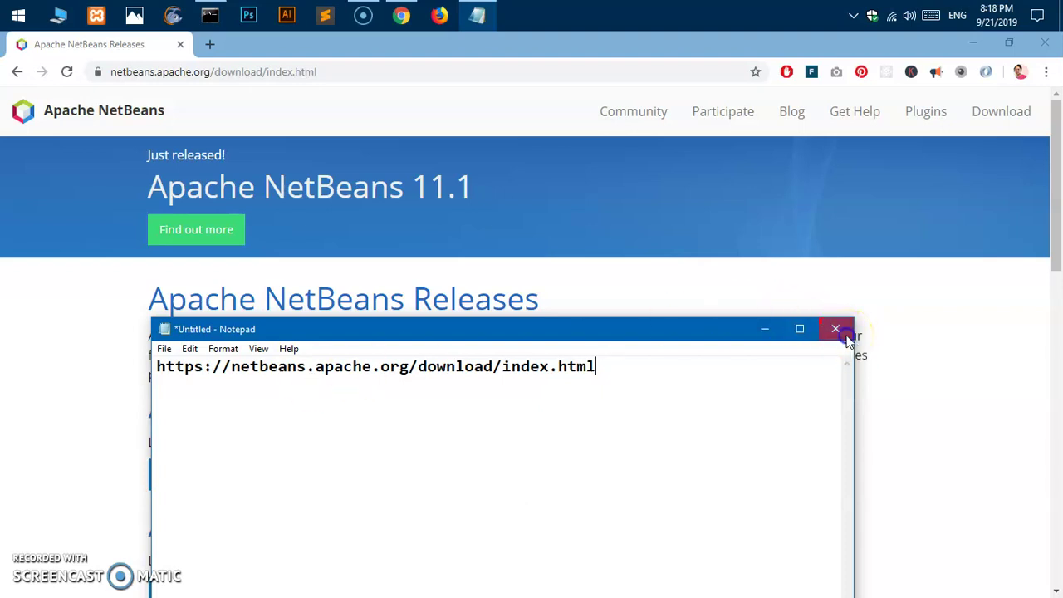
left_click(557, 323)
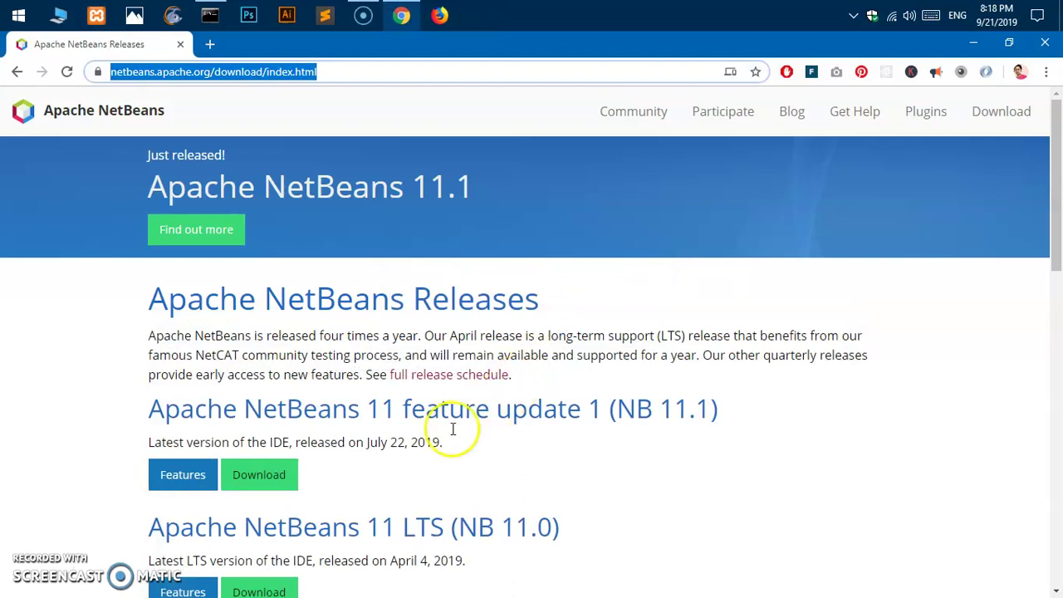
Request the installer Apache-NetBeans-11.1-bin-windows-x64.exe from the NetBeans 11.1 download page's suggested mirror, and cancel saving it
left_click(268, 481)
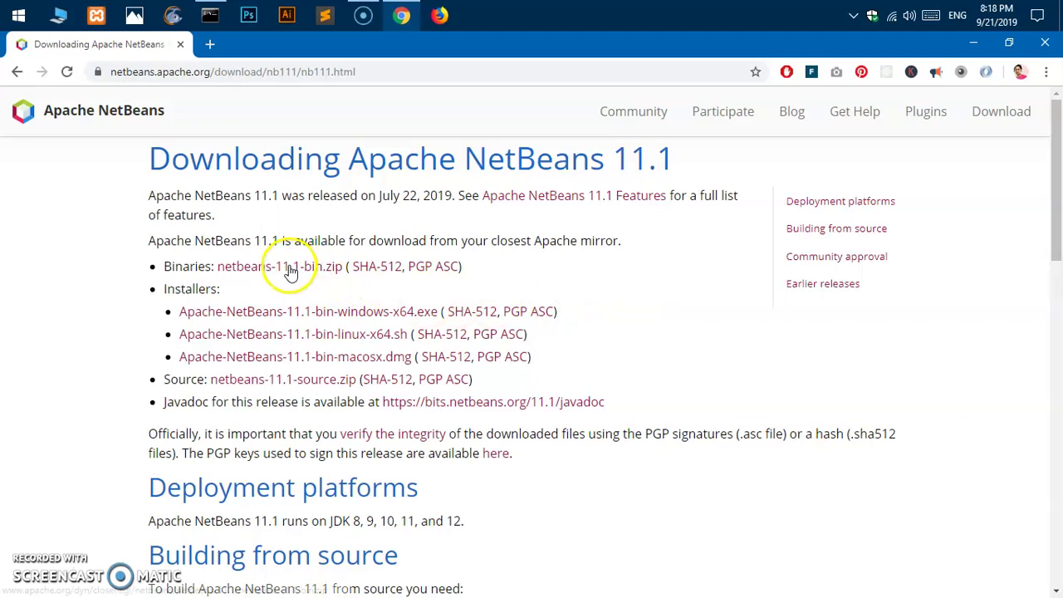
left_click_drag(158, 290, 269, 288)
left_click(269, 288)
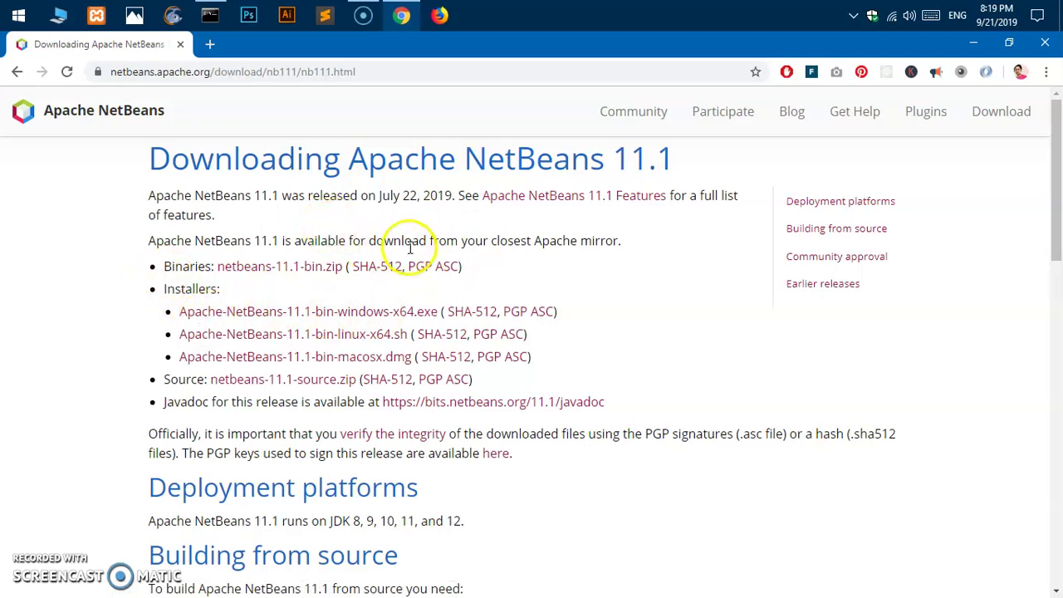
left_click(422, 316)
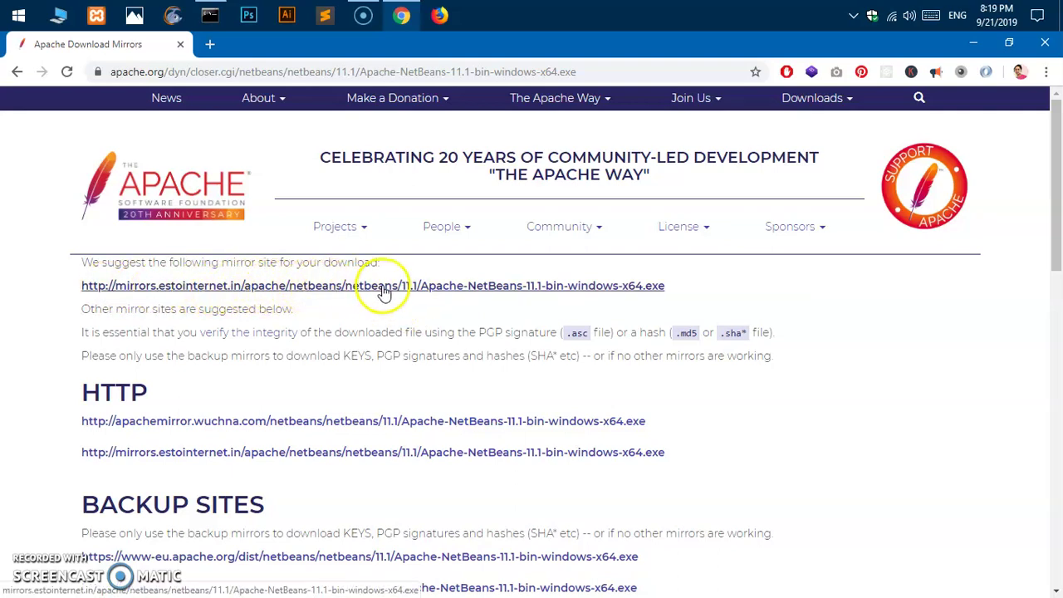
left_click(430, 288)
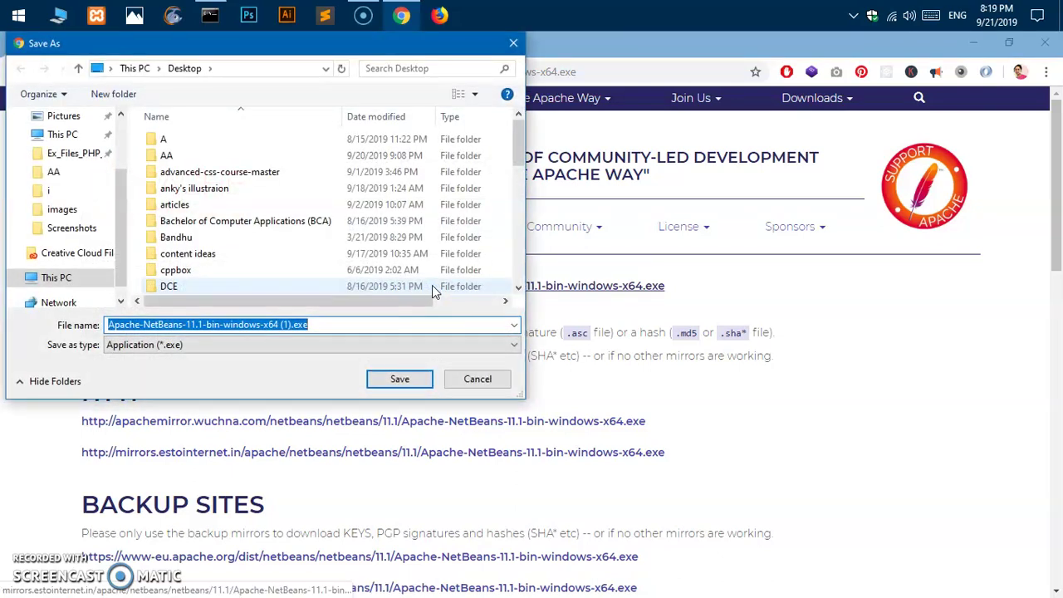
left_click_drag(309, 324, 108, 331)
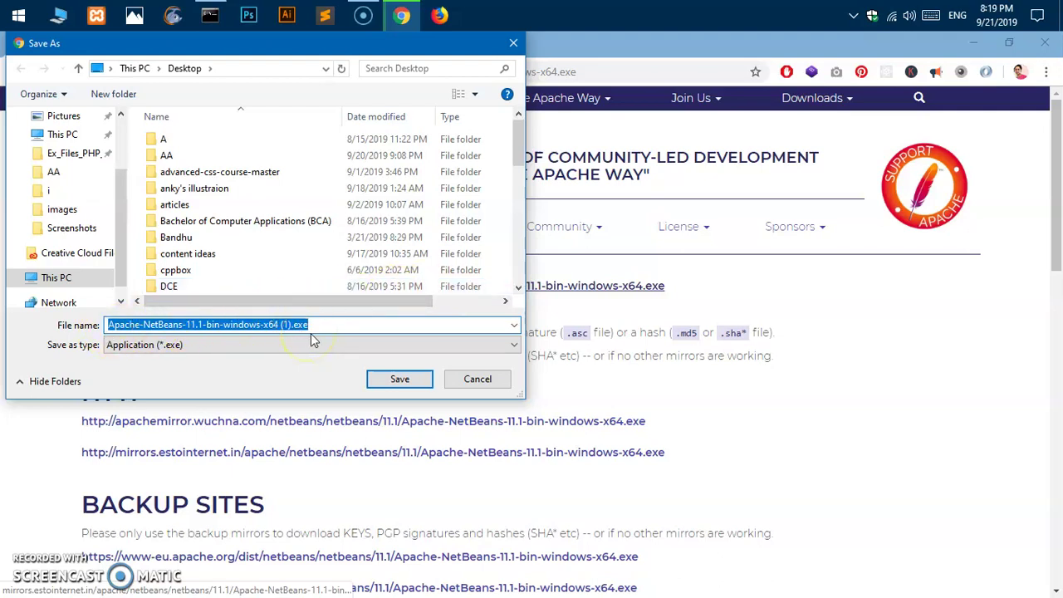
left_click(477, 384)
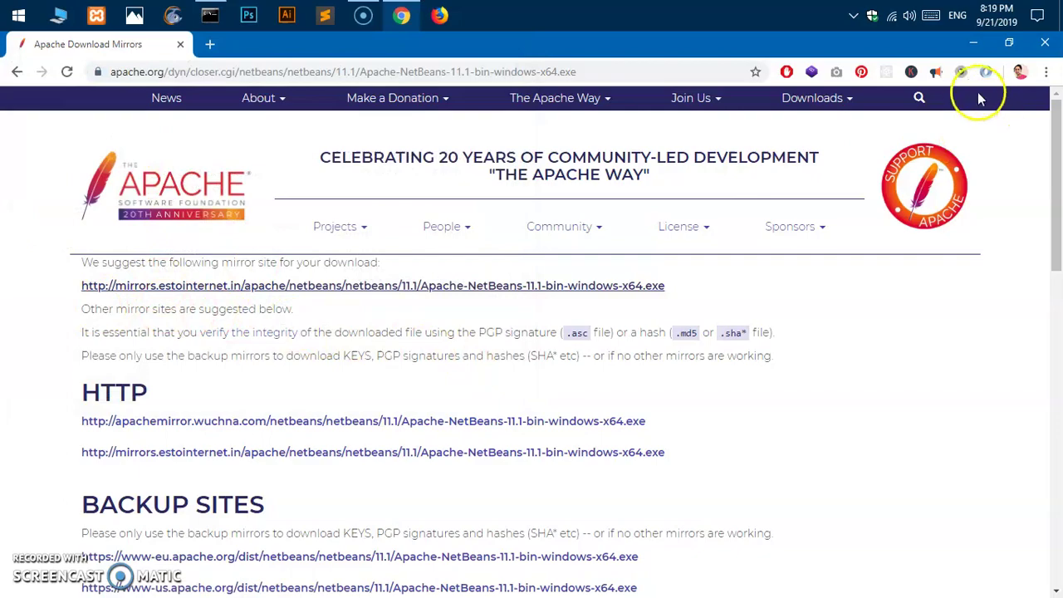
Minimize the browser and close Command Prompt to reach the NetBeans 11.1 installer on the desktop
left_click(969, 53)
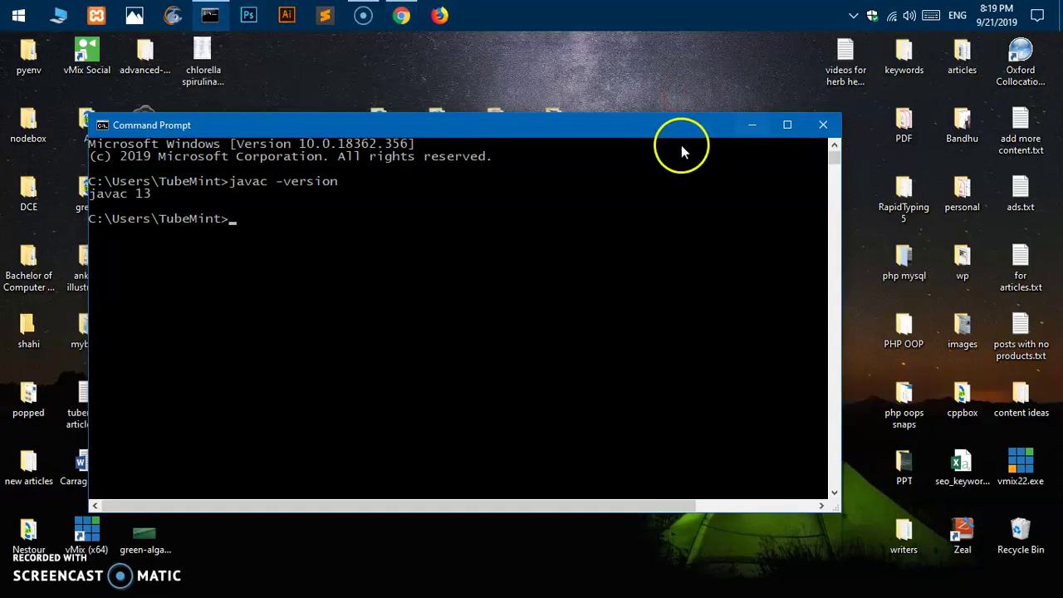
left_click(818, 127)
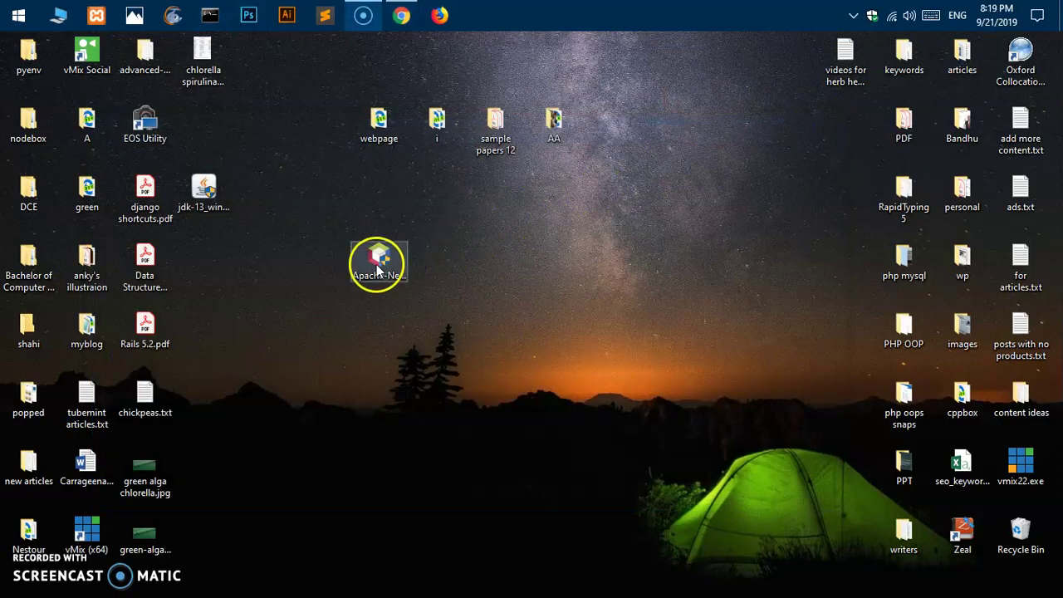
left_click(378, 262)
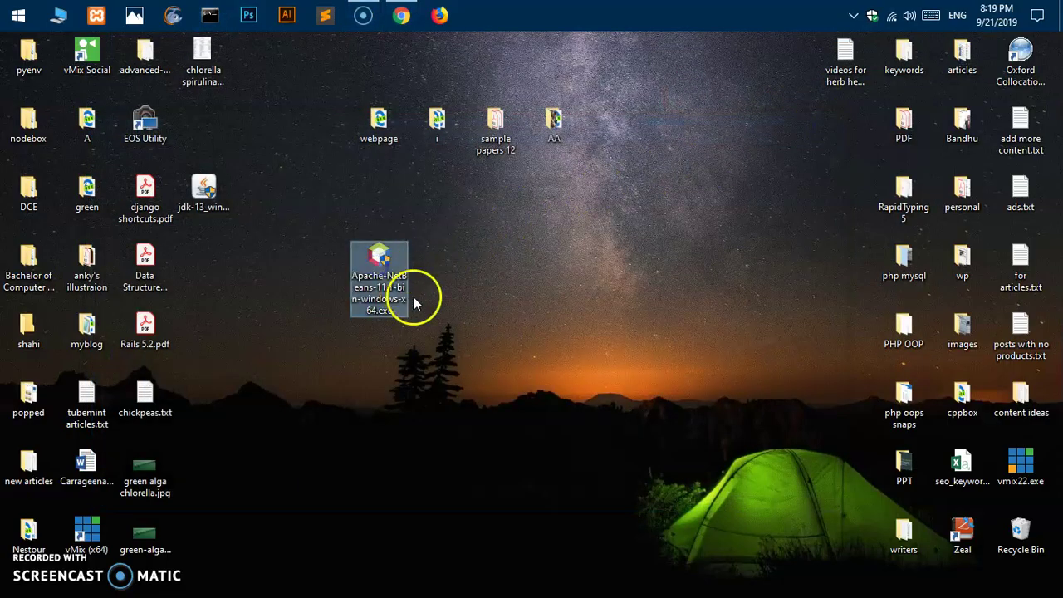
left_click(357, 293)
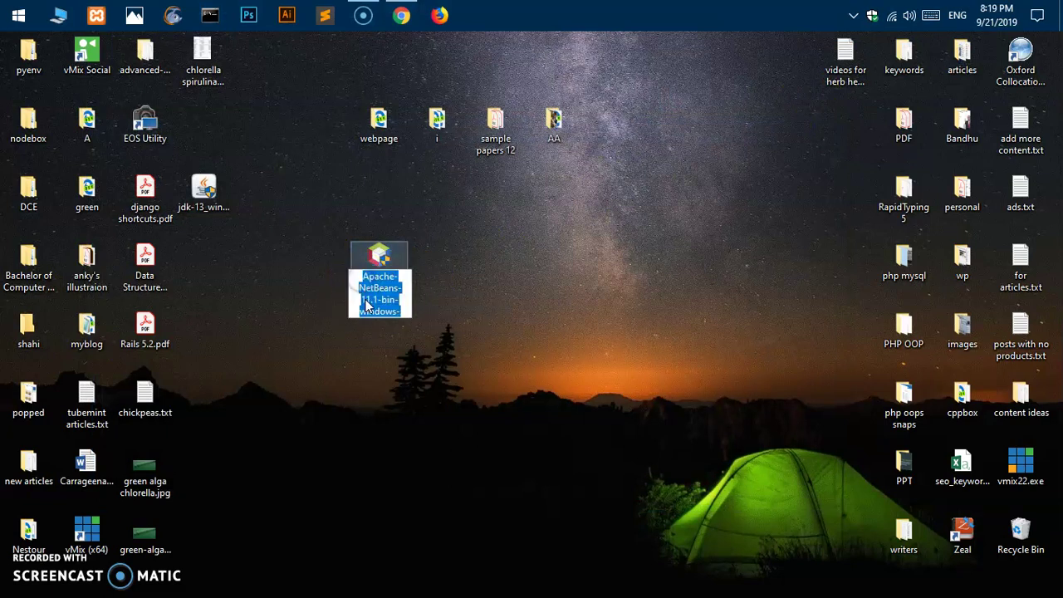
left_click(465, 349)
left_click(505, 289)
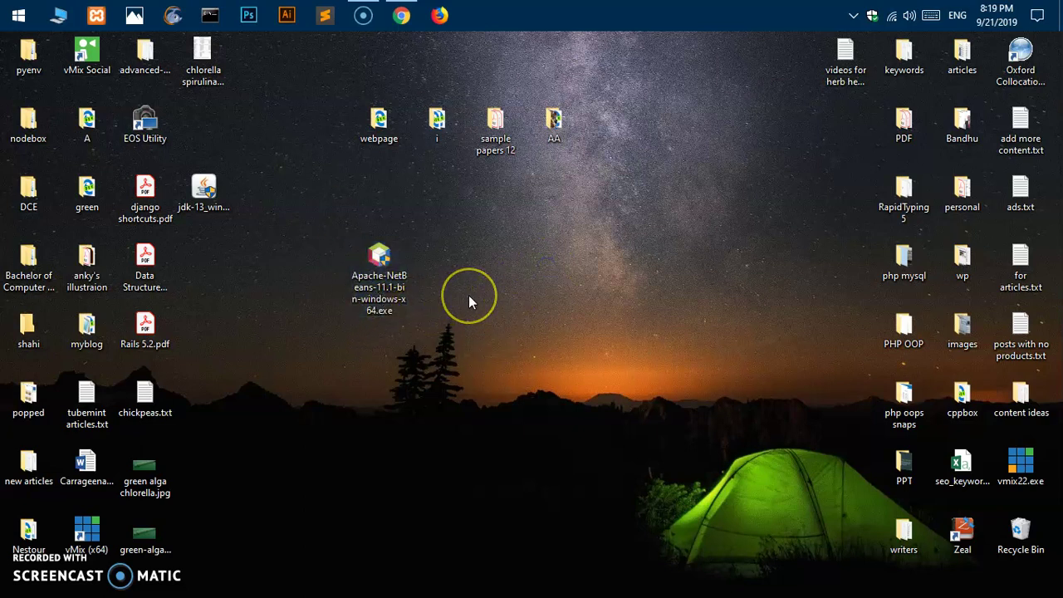
Check the installed Java compiler version in a Command Prompt with javac -version, and close the window
left_click(210, 15)
type("javac")
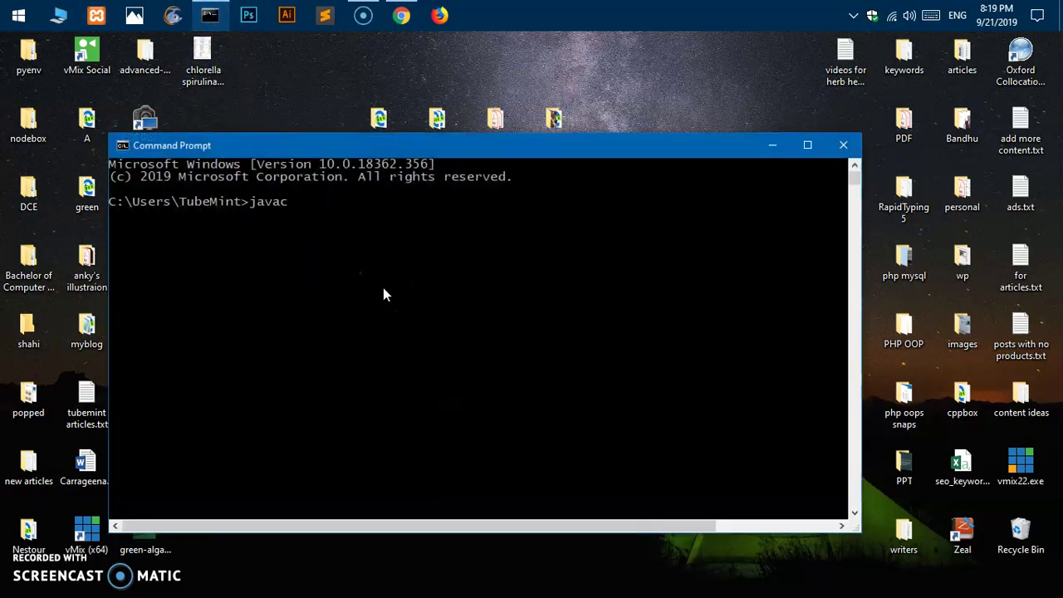
type(" -version")
key("Return")
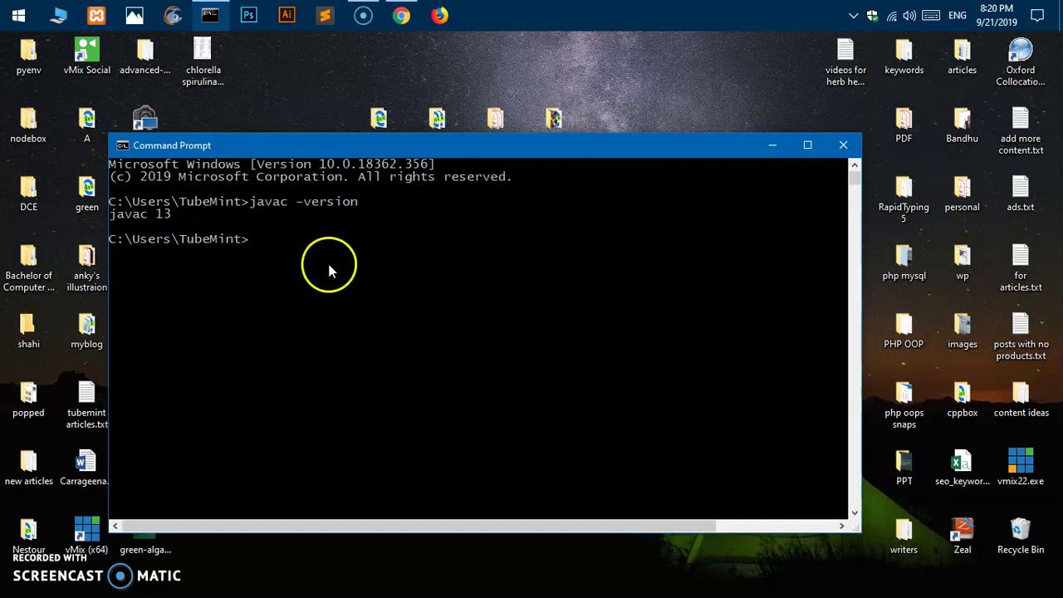
left_click(830, 156)
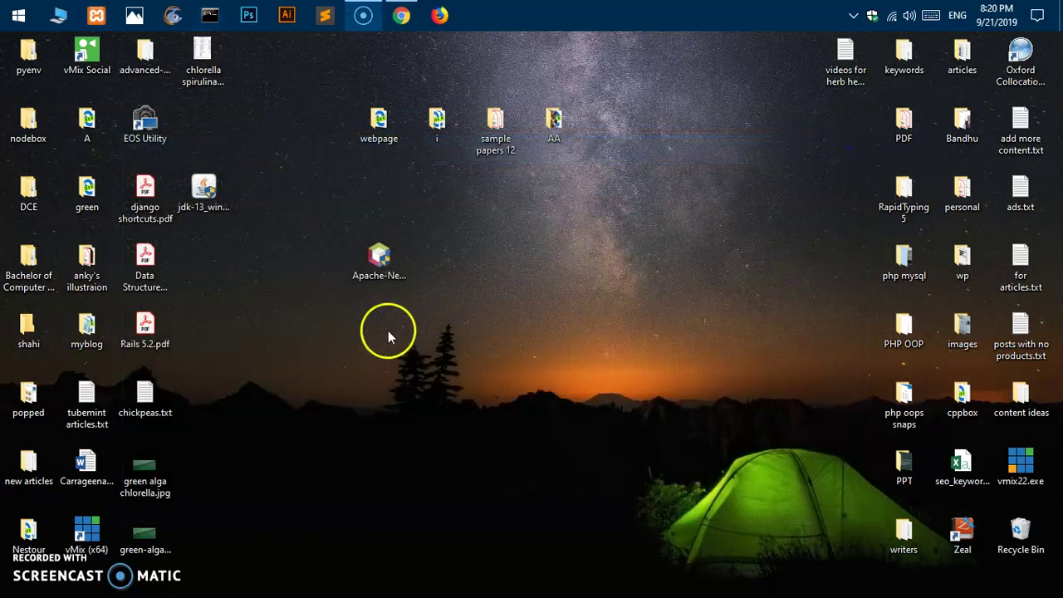
Launch the Apache NetBeans 11.1 installer from the desktop and choose to install the app anyway
right_click(380, 278)
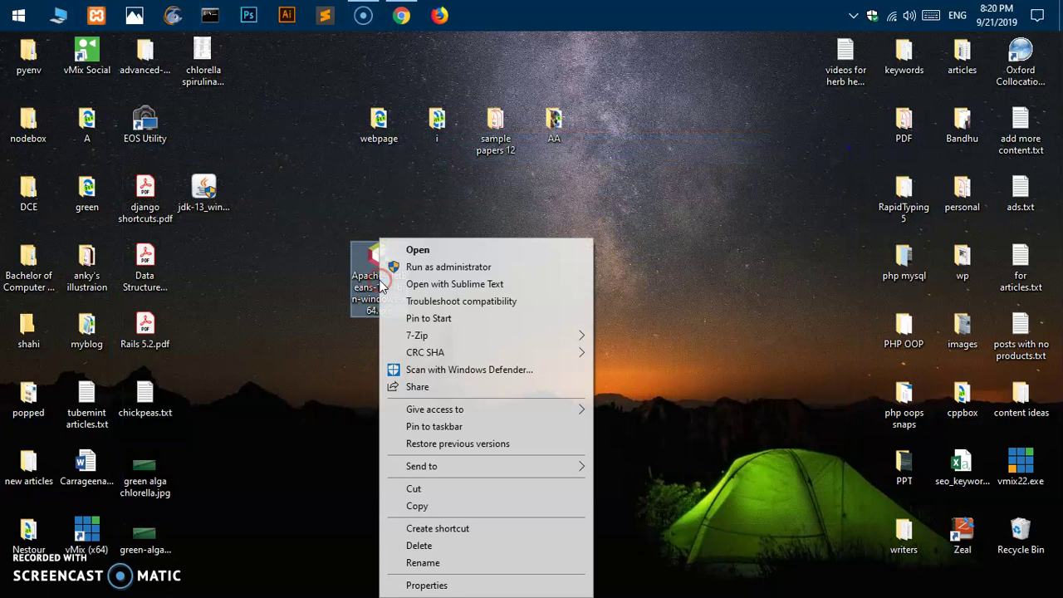
left_click(418, 251)
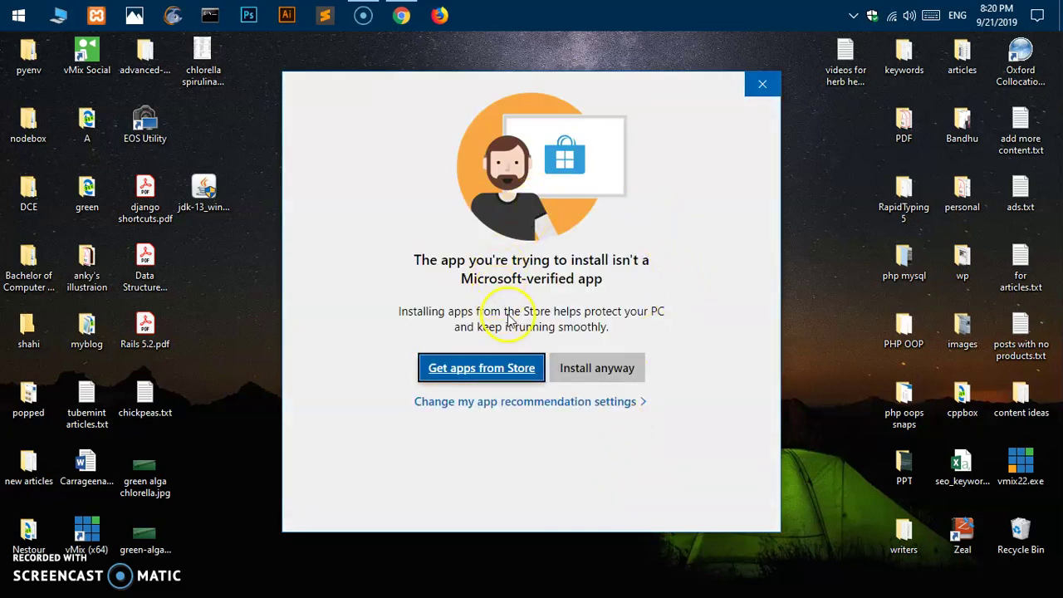
left_click(586, 369)
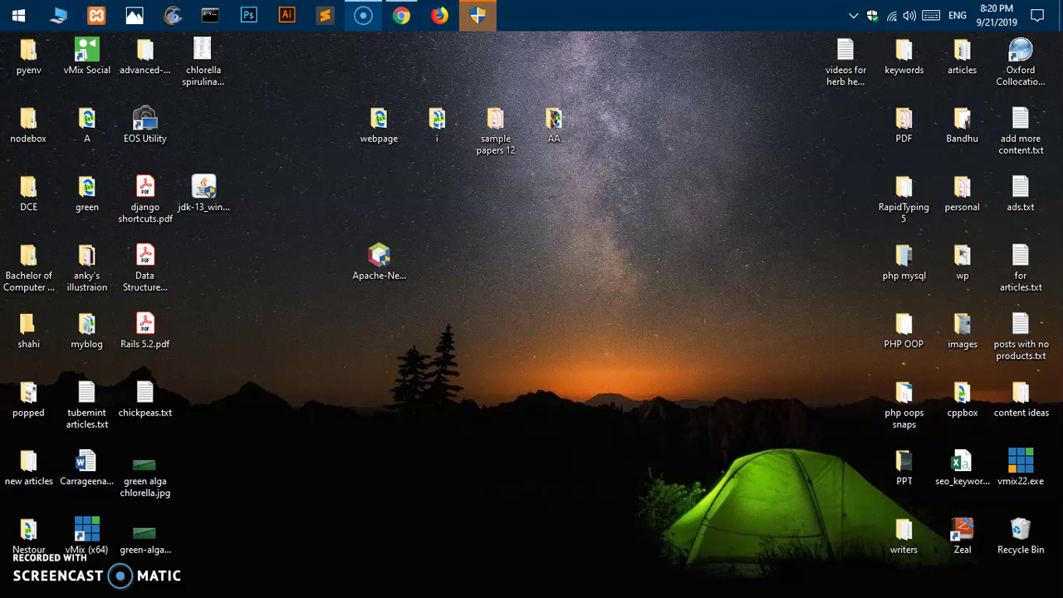
left_click(466, 382)
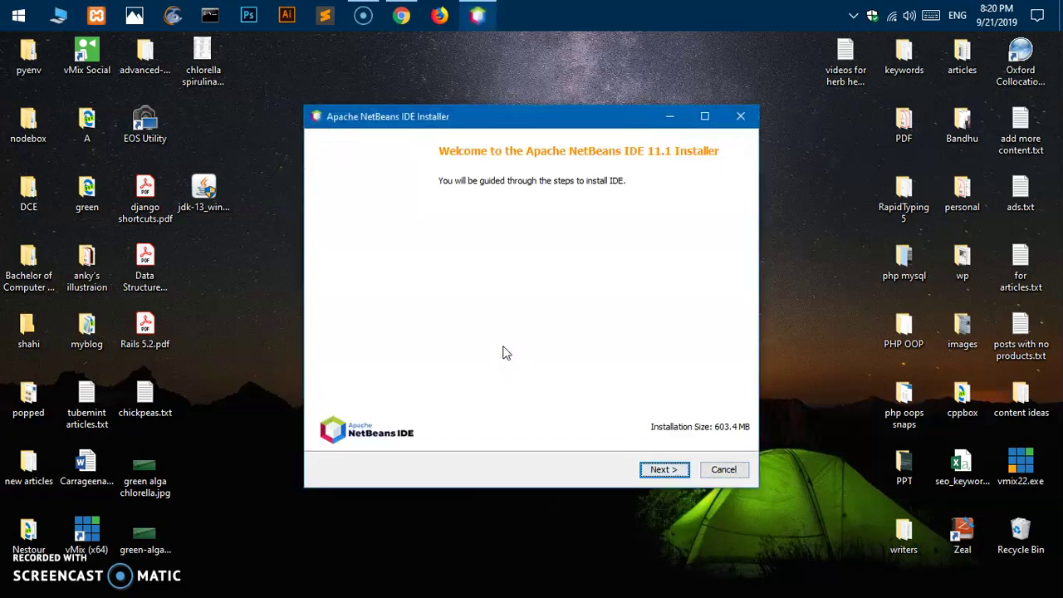
Proceed past the installer's welcome page and accept the terms of the license agreement
left_click(718, 442)
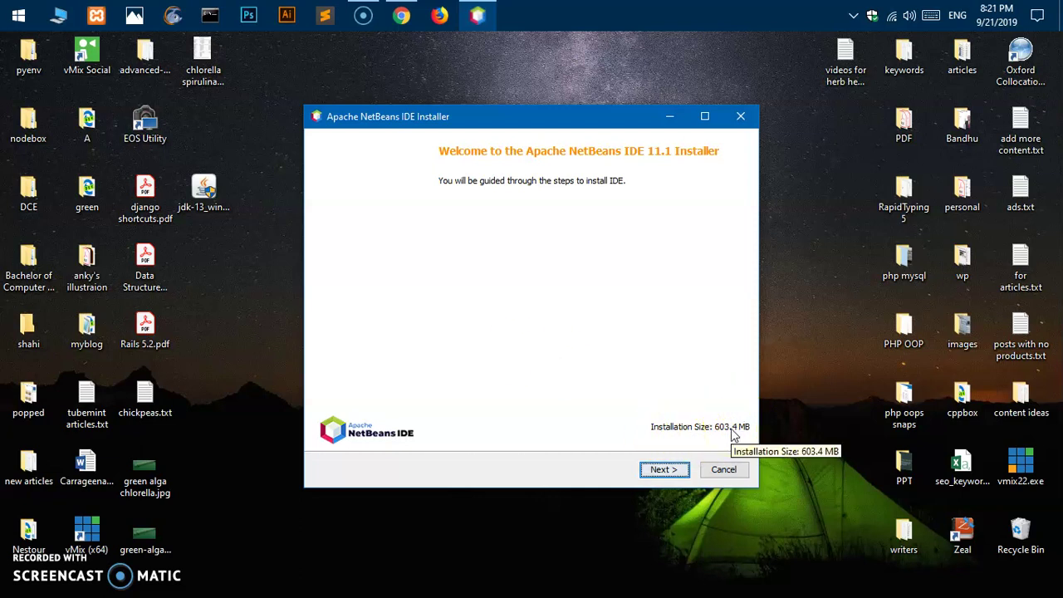
left_click(665, 470)
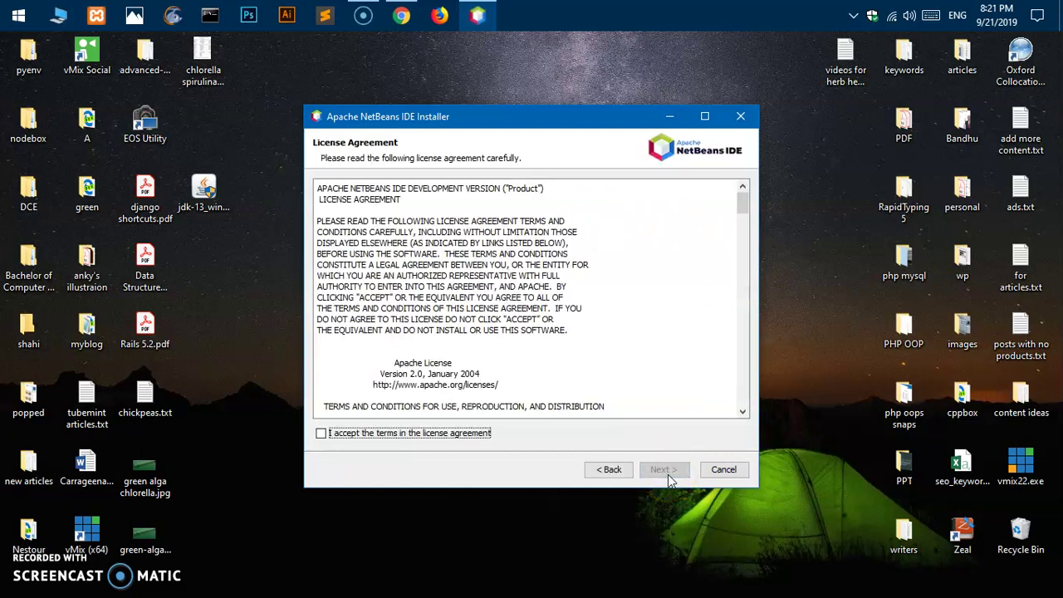
left_click(322, 435)
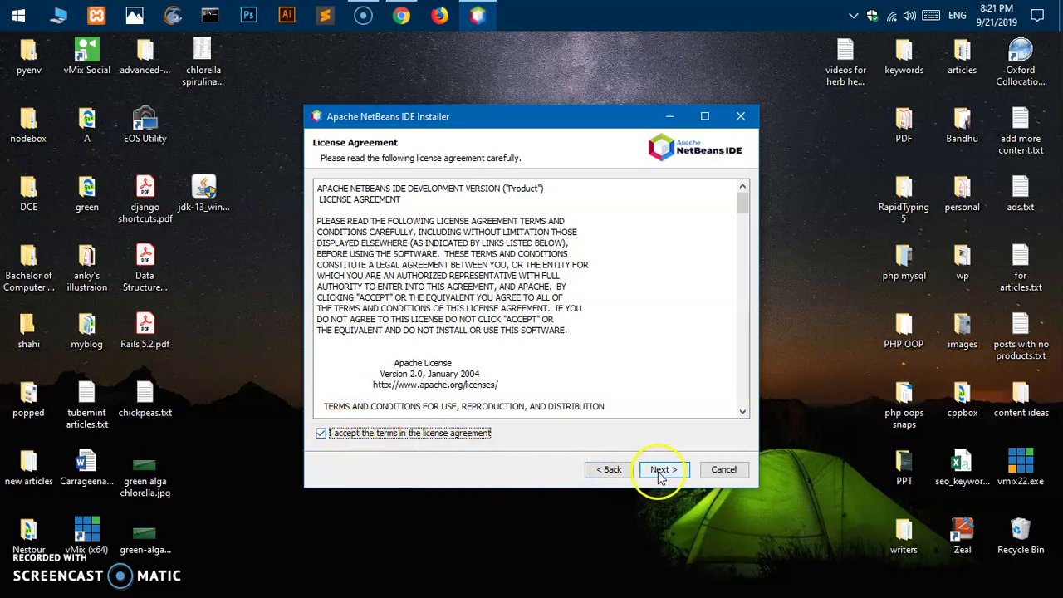
scroll(645, 380, "down", 20)
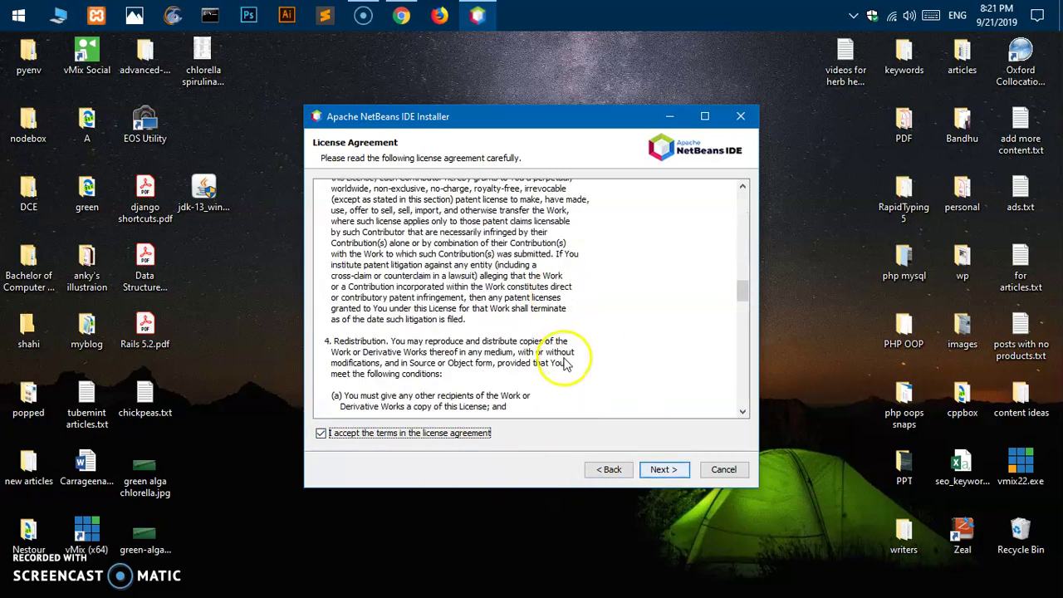
left_click(662, 470)
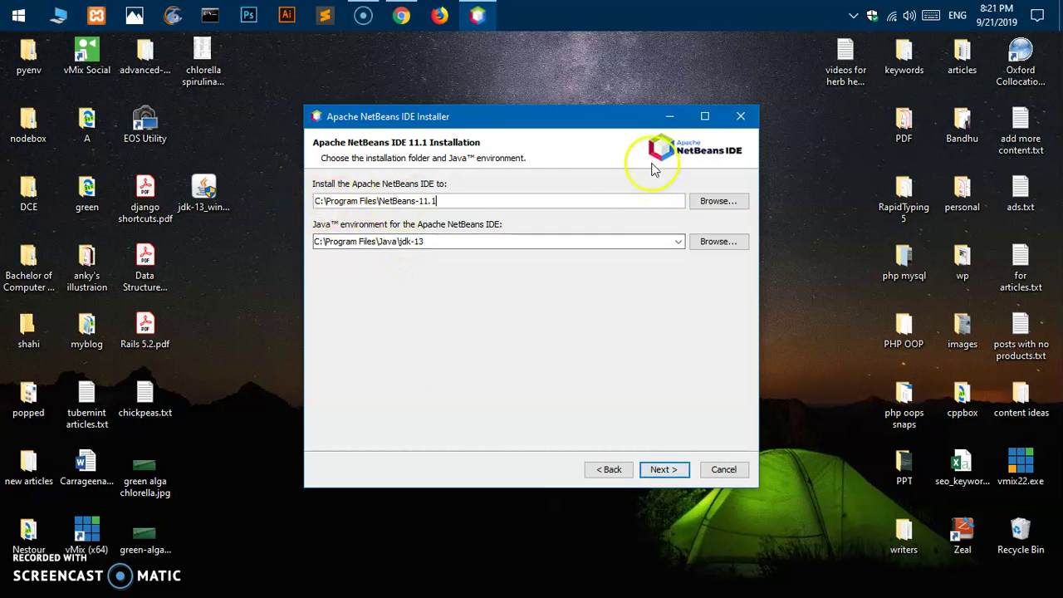
Set the installation folder to C:\Program Files\NetBeans, continue to the summary and start the installation
left_click_drag(415, 201, 485, 202)
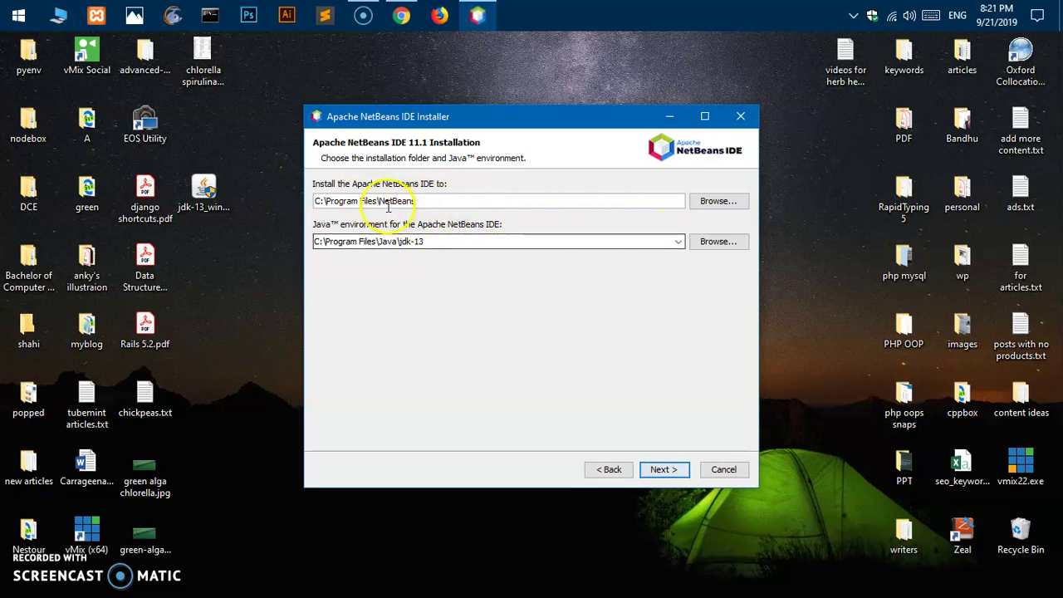
left_click(662, 470)
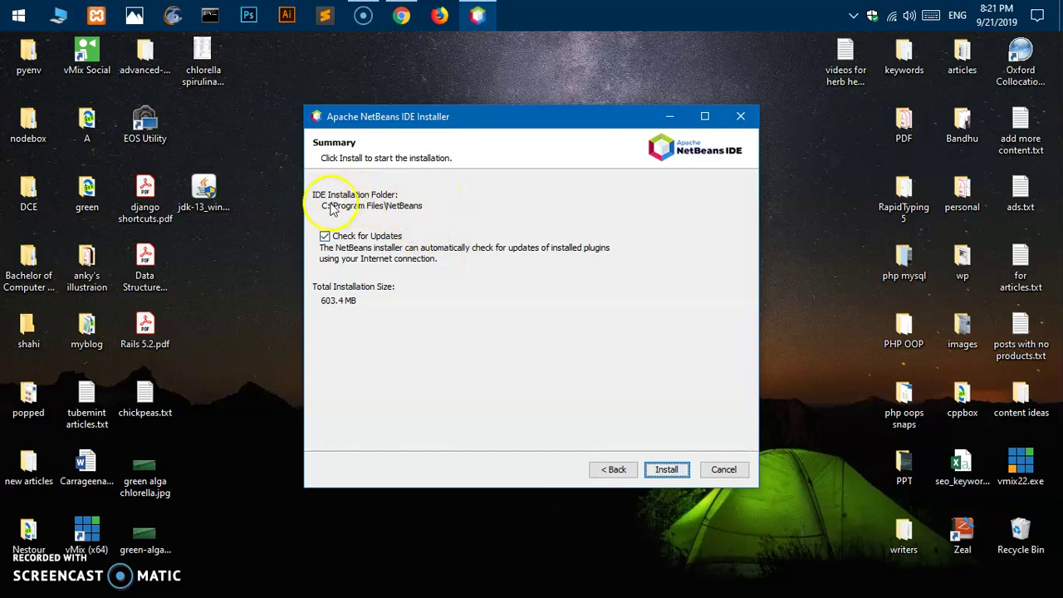
left_click(668, 470)
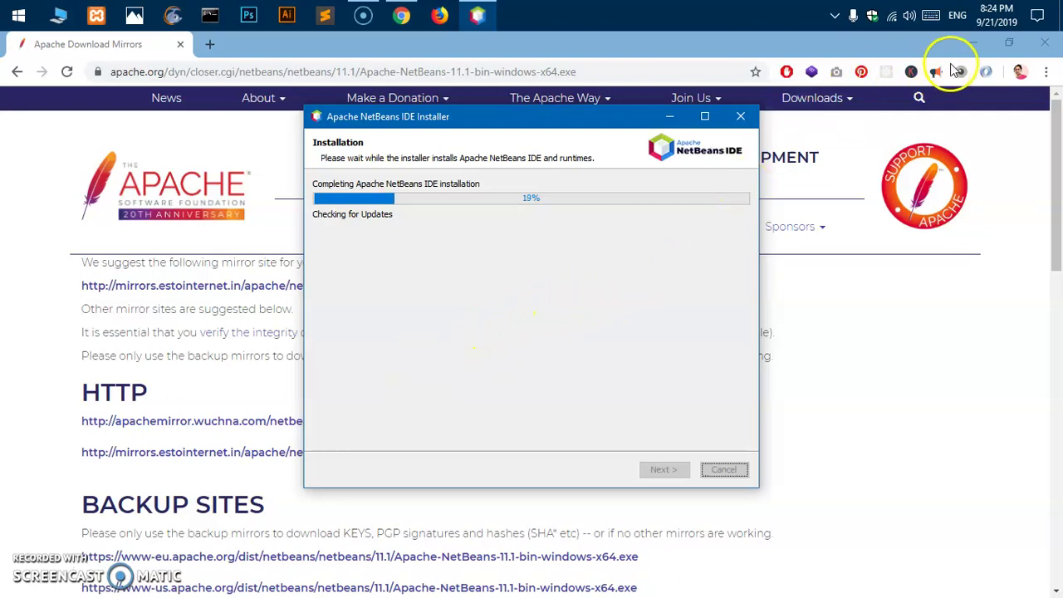
Minimize the browser and launch Apache NetBeans IDE from its desktop shortcut
left_click(971, 42)
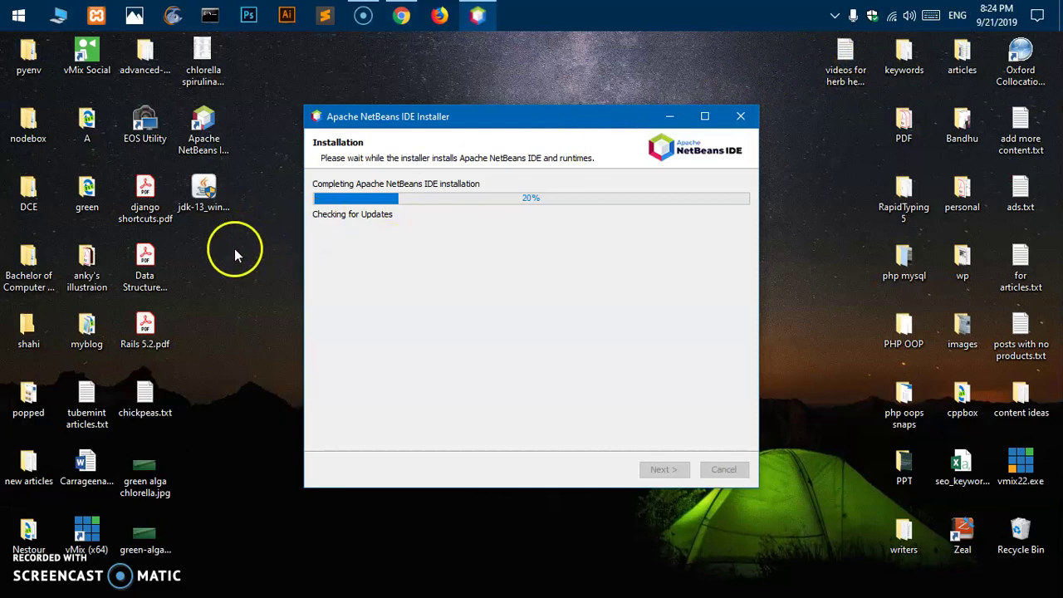
double_click(208, 140)
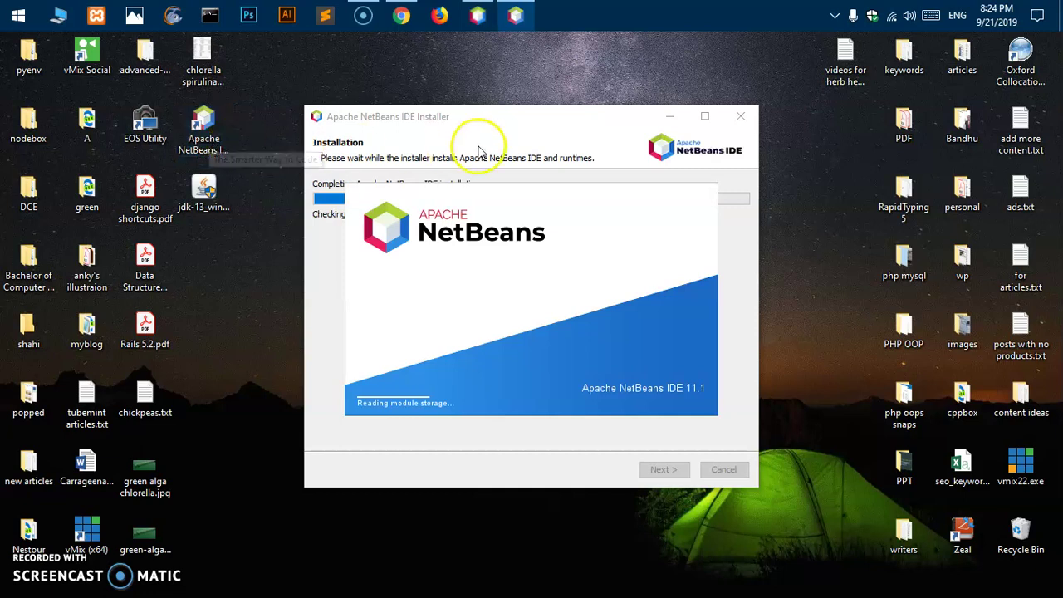
Check the installation progress and move the installer window aside to watch the NetBeans splash screen while it loads
left_click(512, 124)
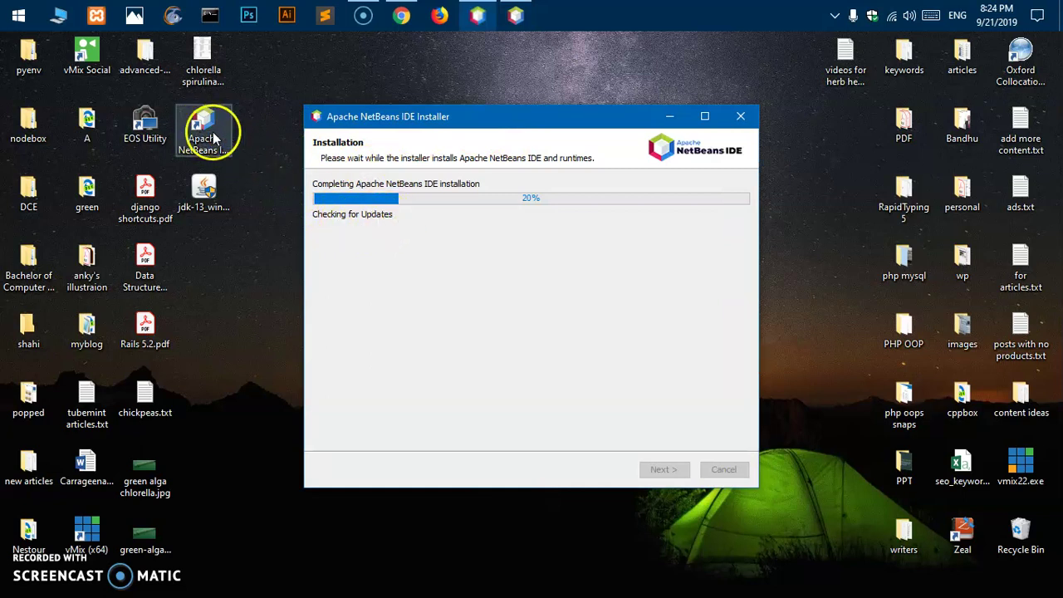
left_click(515, 16)
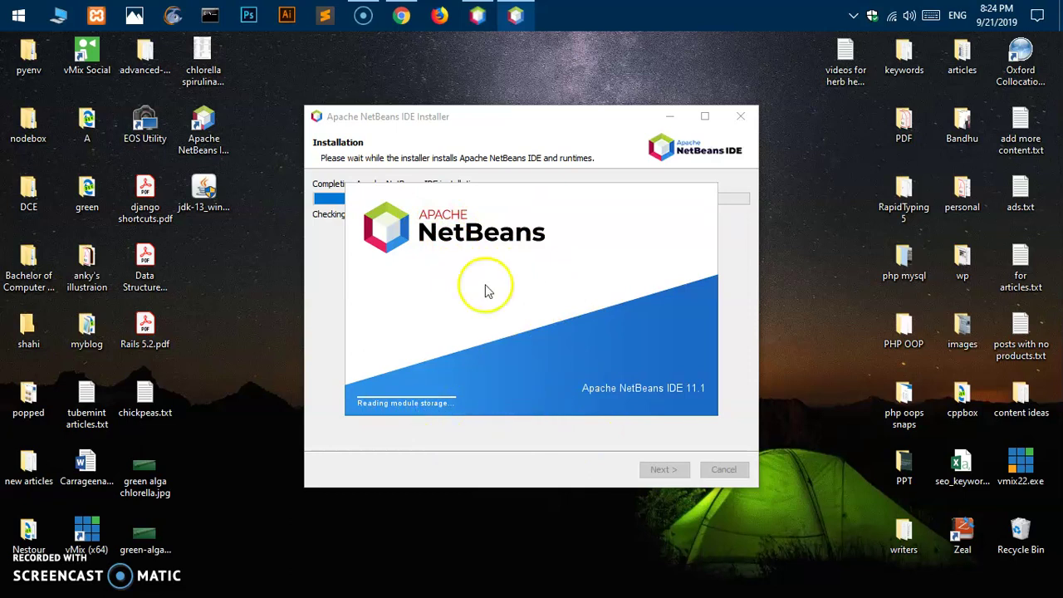
left_click(488, 129)
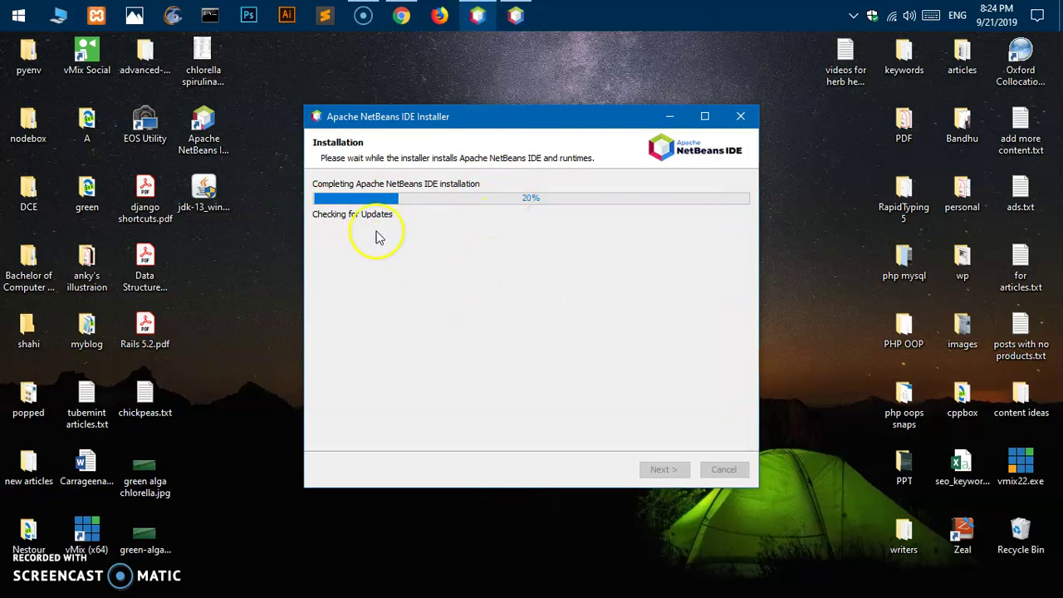
left_click(518, 15)
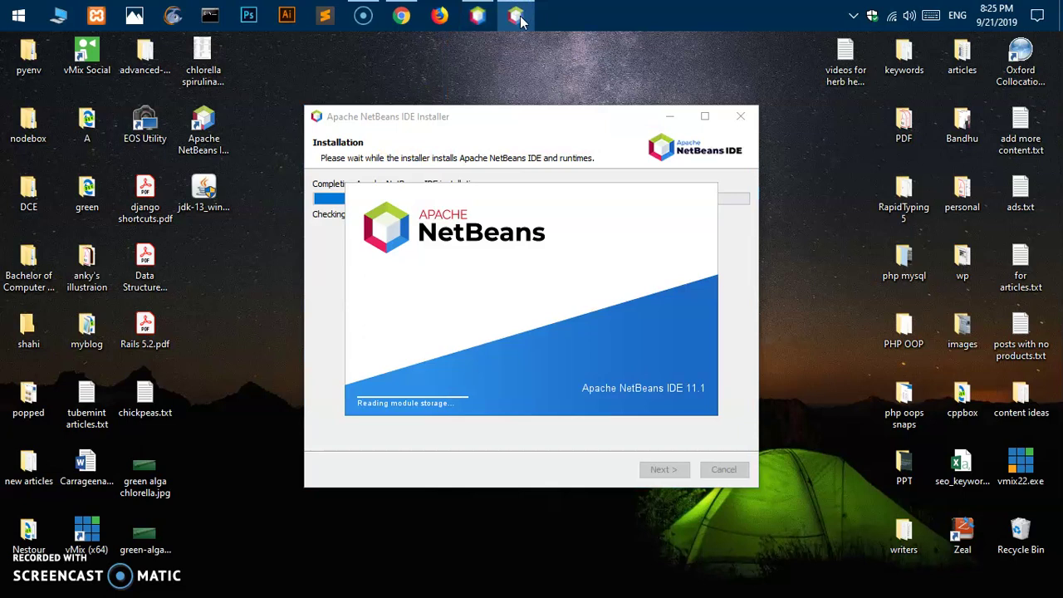
left_click_drag(503, 126, 255, 130)
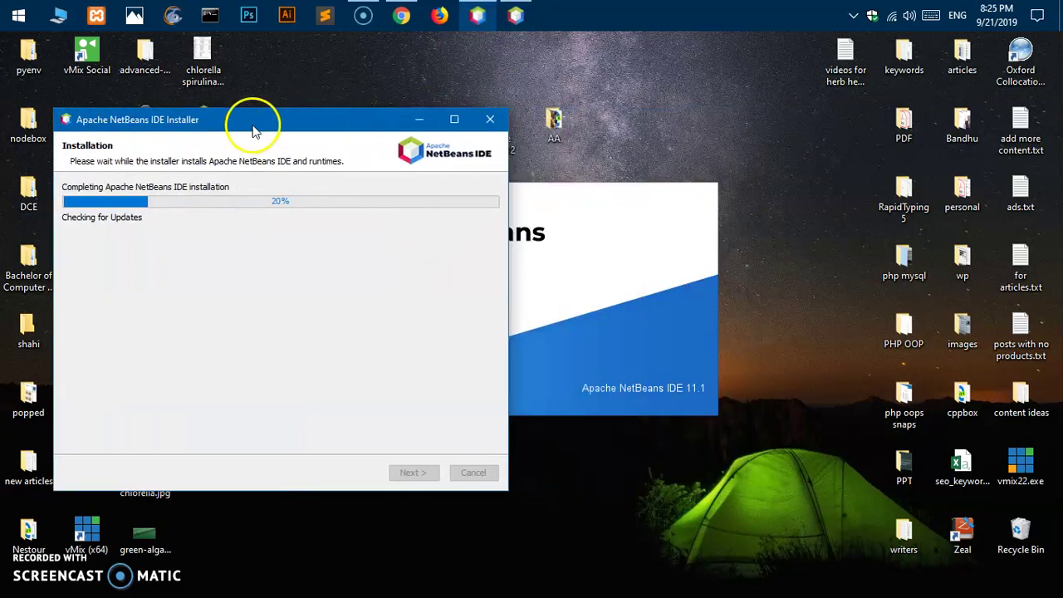
left_click(573, 228)
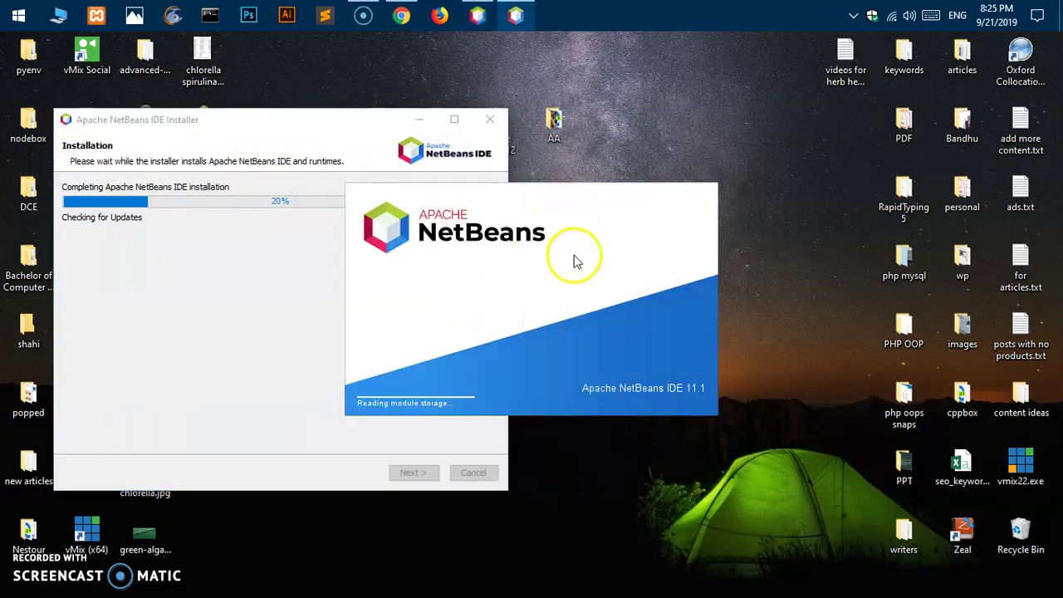
mouse_move(230, 116)
left_mouse_down()
mouse_move(137, 106)
mouse_move(219, 103)
left_mouse_up()
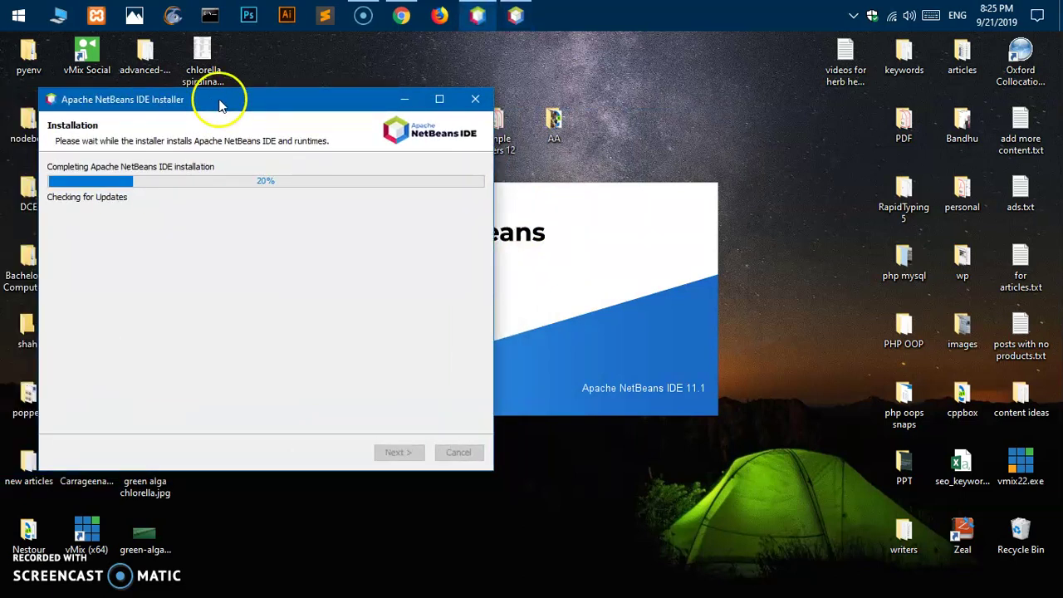
left_click(580, 235)
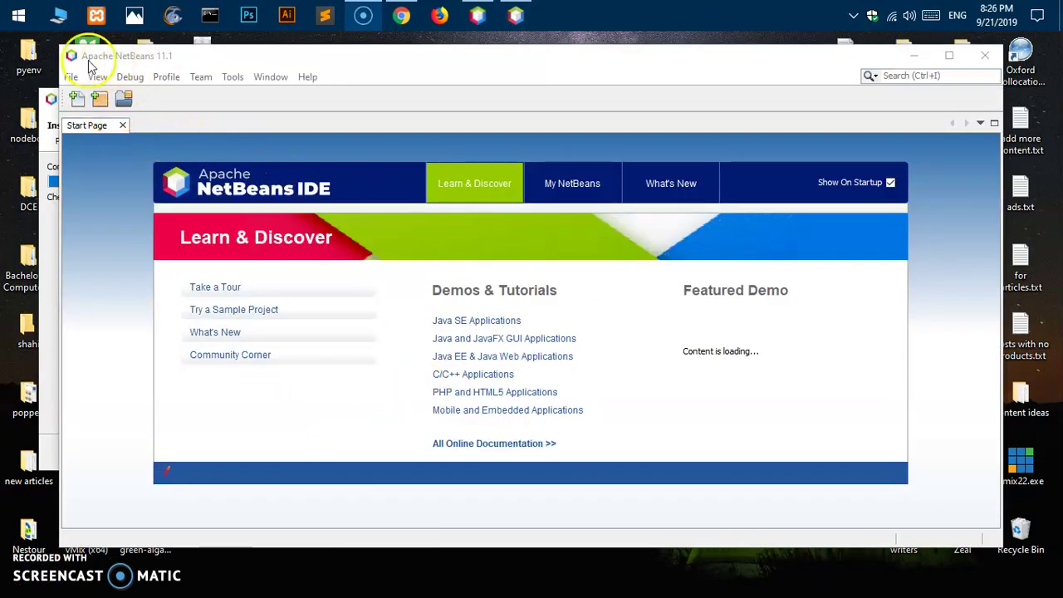
Close the Start Page and exit NetBeans, moving the installer window back toward the middle of the desktop
left_click(122, 126)
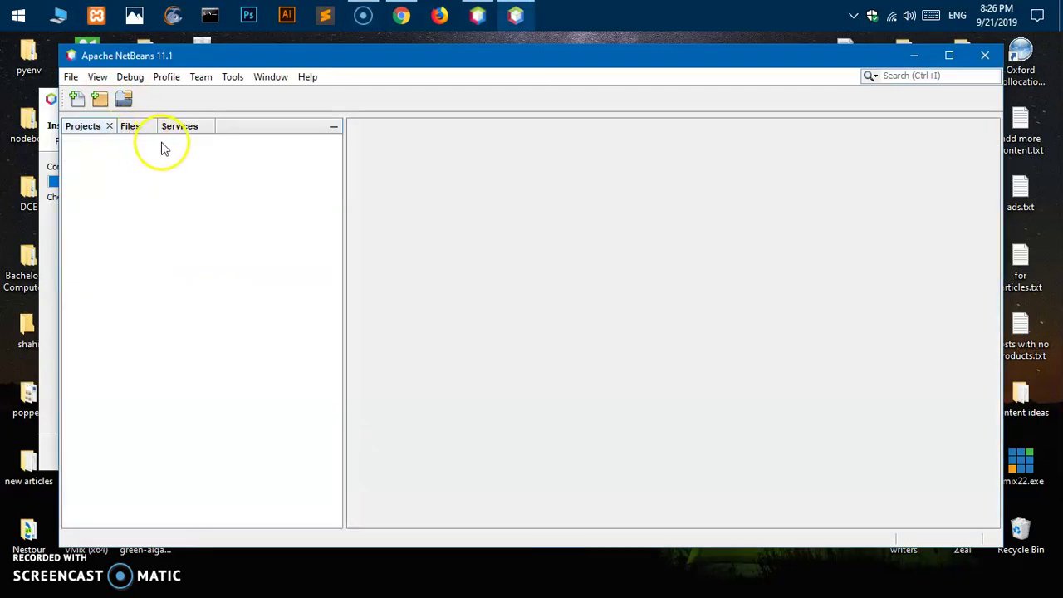
left_click(987, 58)
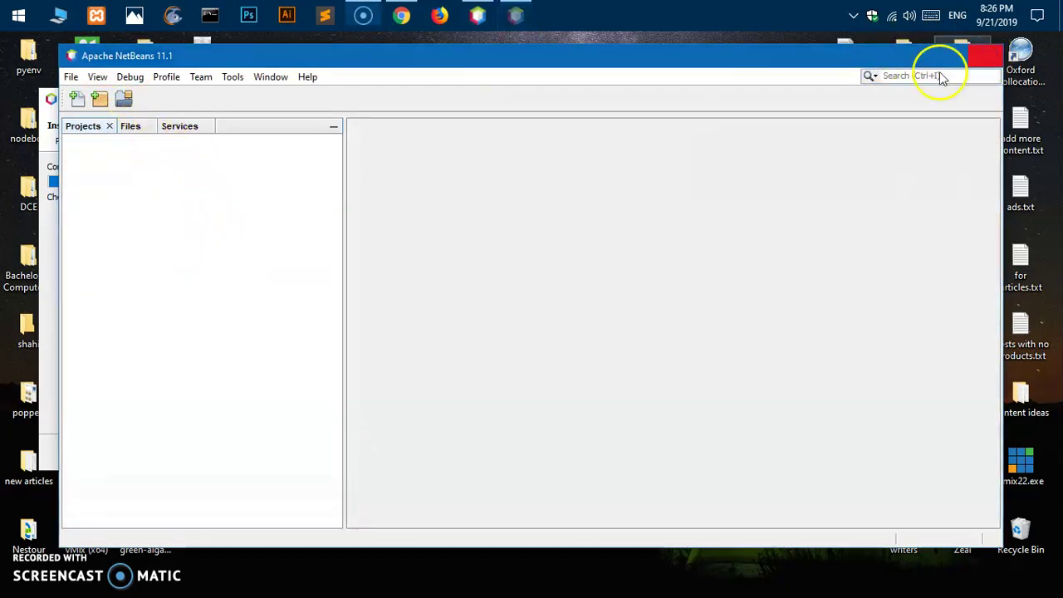
left_click_drag(318, 119, 424, 152)
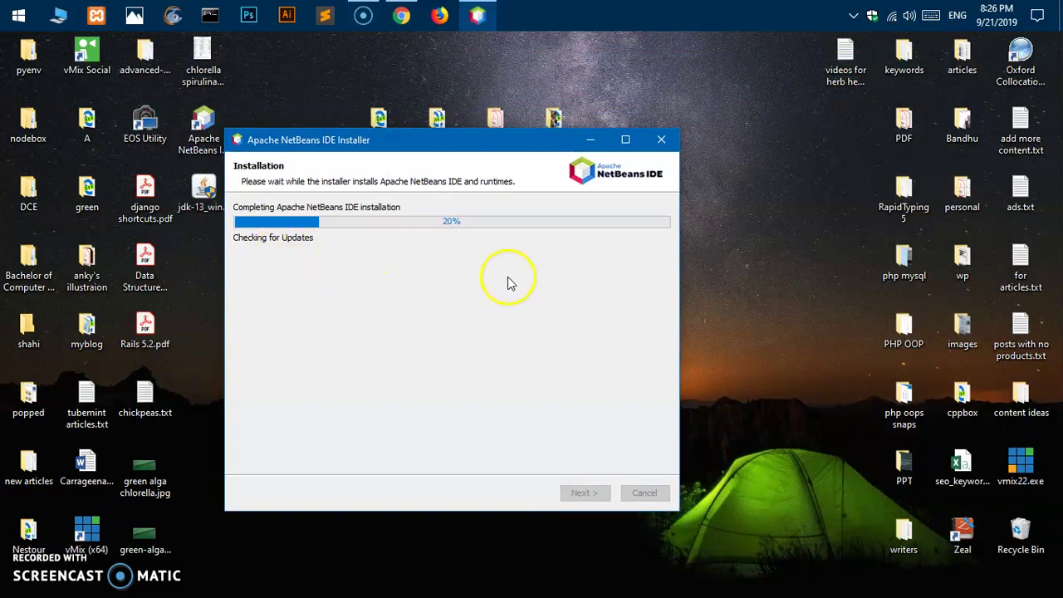
left_click_drag(445, 146, 461, 176)
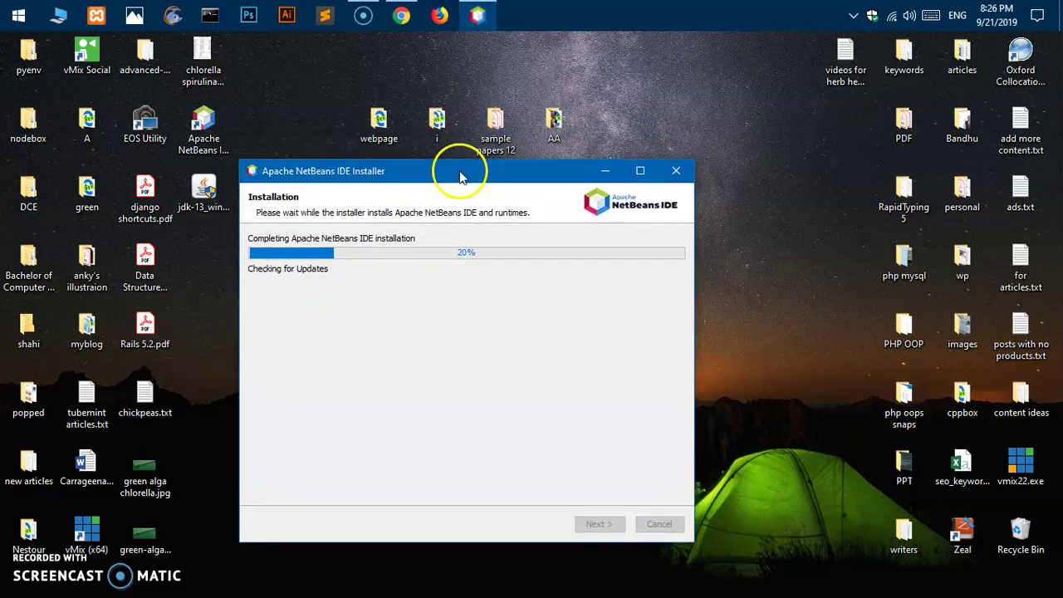
Relaunch Apache NetBeans IDE from the desktop with the installer minimized, and agree to provide anonymous usage statistics
left_click_drag(210, 142, 548, 15)
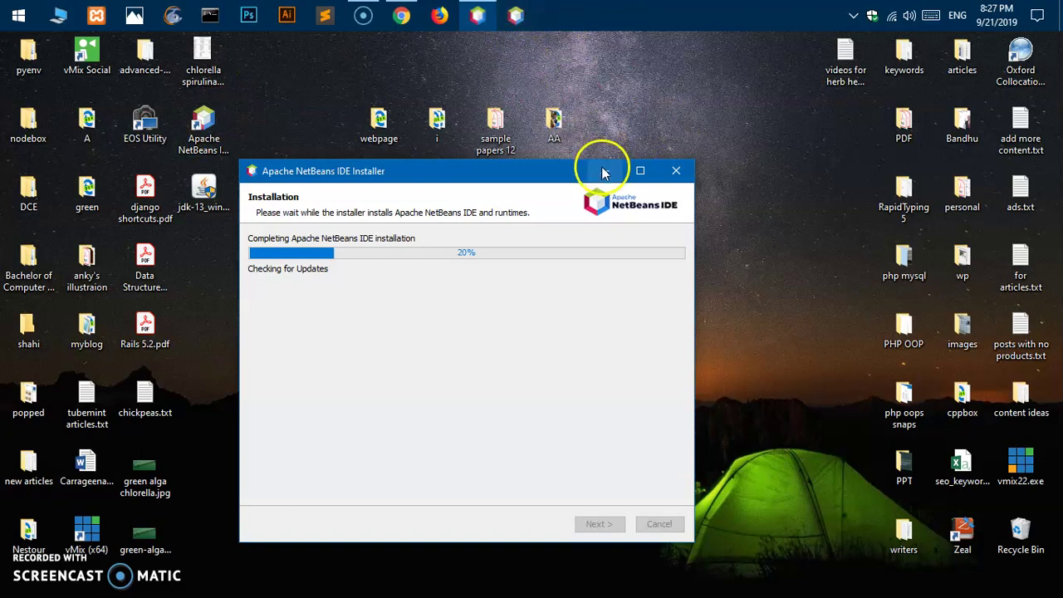
left_click(604, 172)
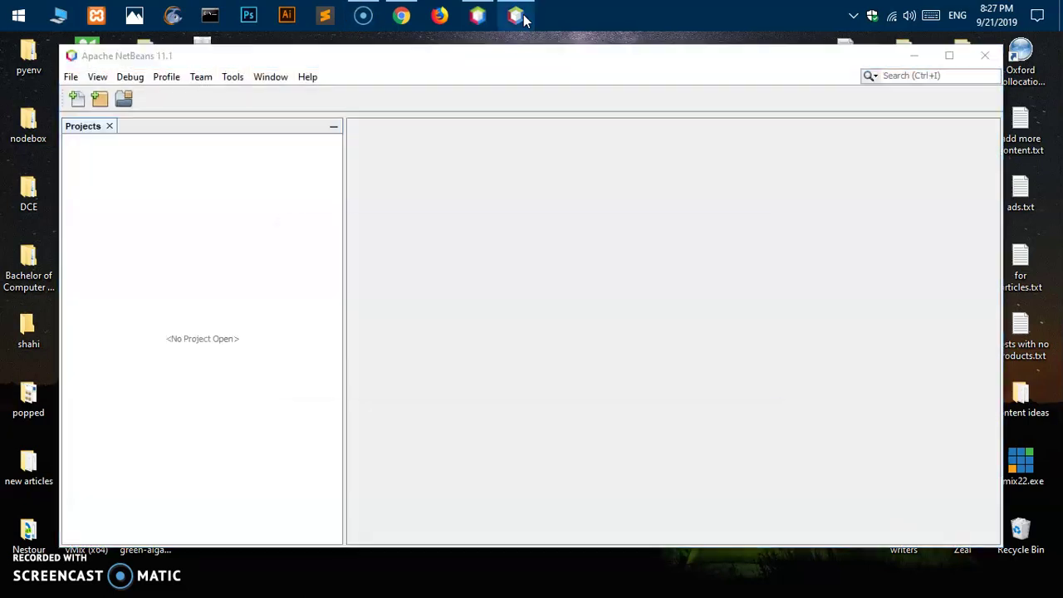
mouse_move(523, 19)
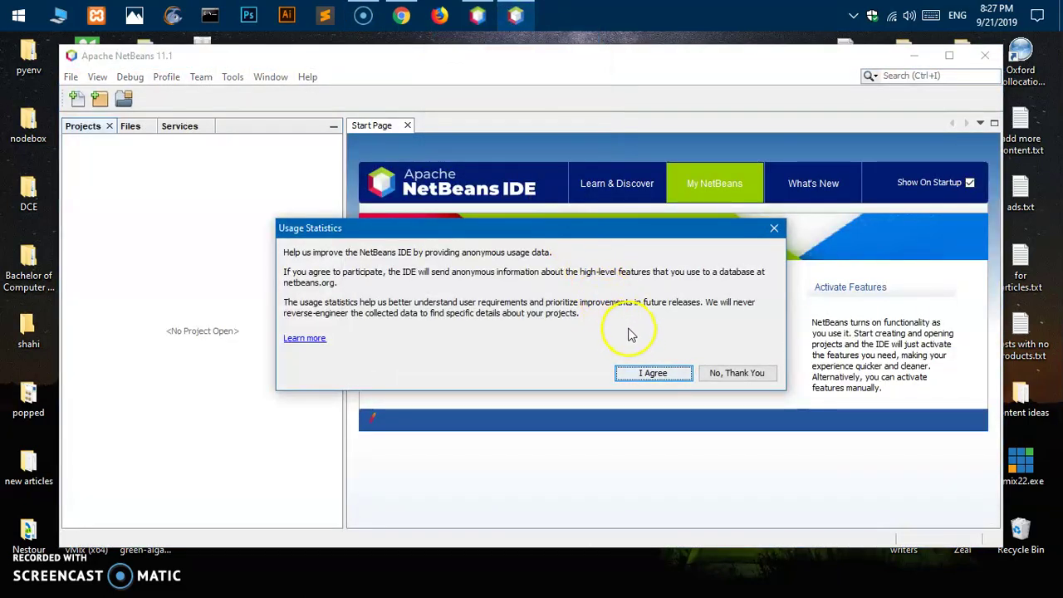
left_click(654, 373)
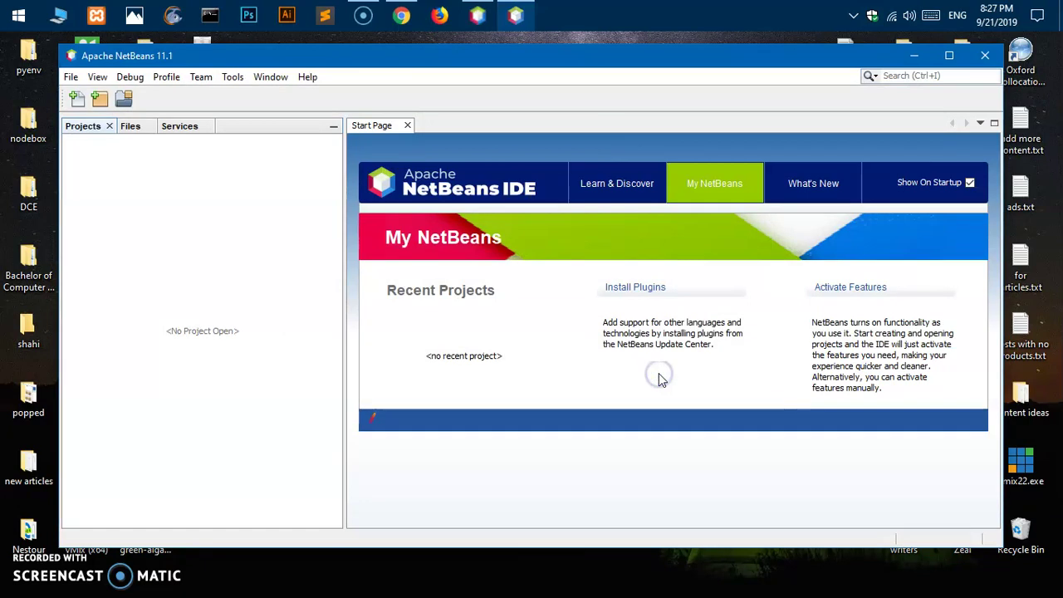
Close the Start Page and maximize the NetBeans window
left_click(408, 125)
left_click(957, 73)
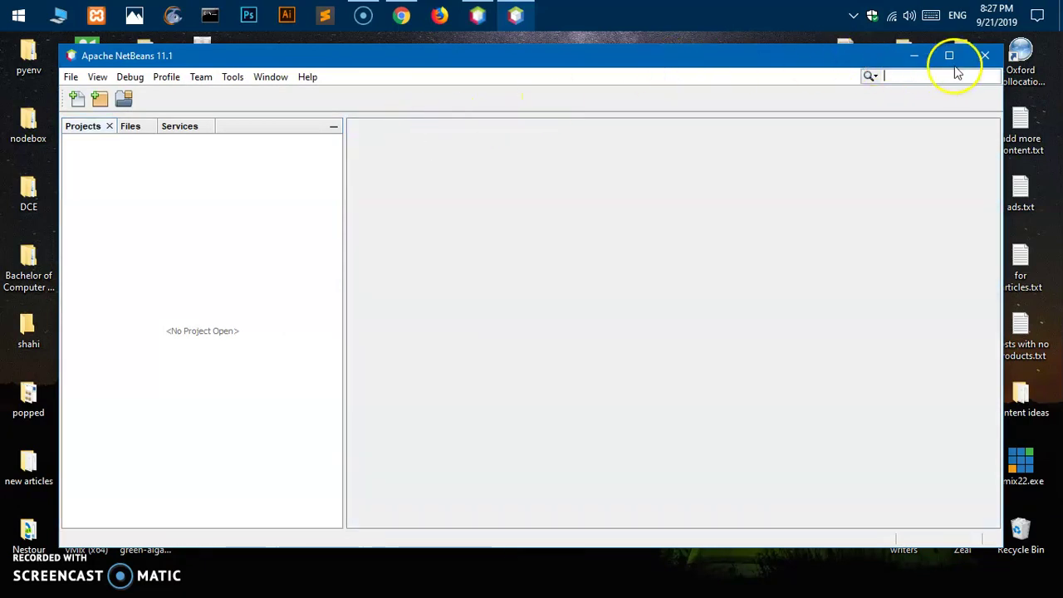
left_click(955, 55)
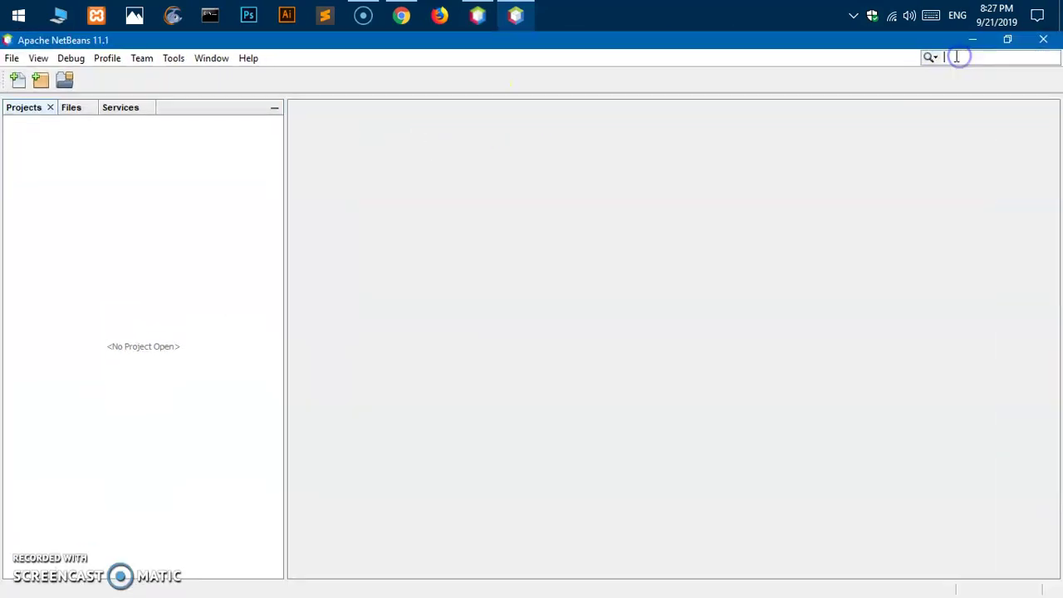
Show the Files view and open the New File wizard
left_click(83, 113)
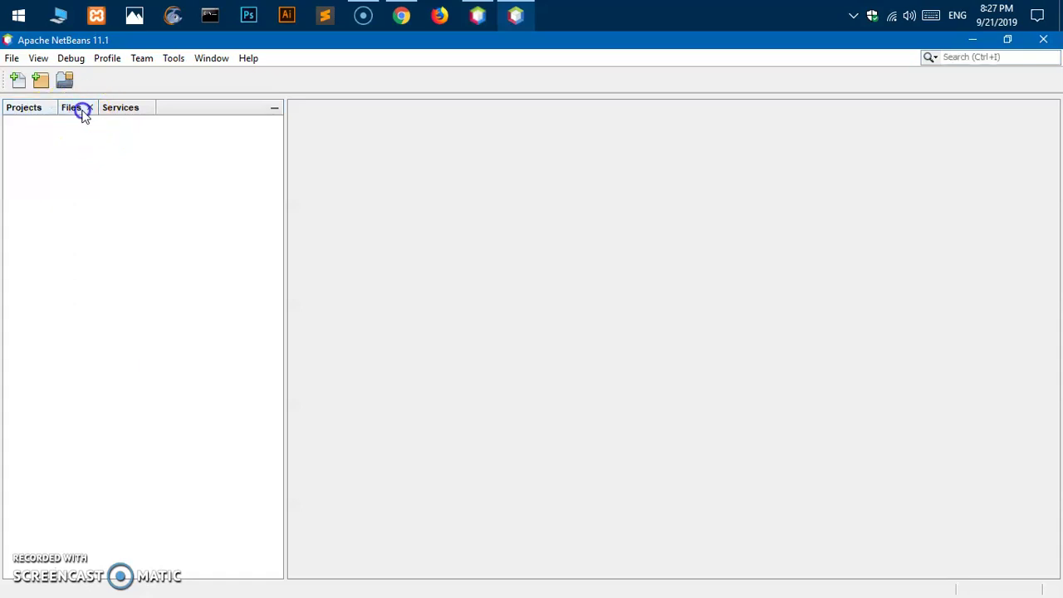
left_click(11, 58)
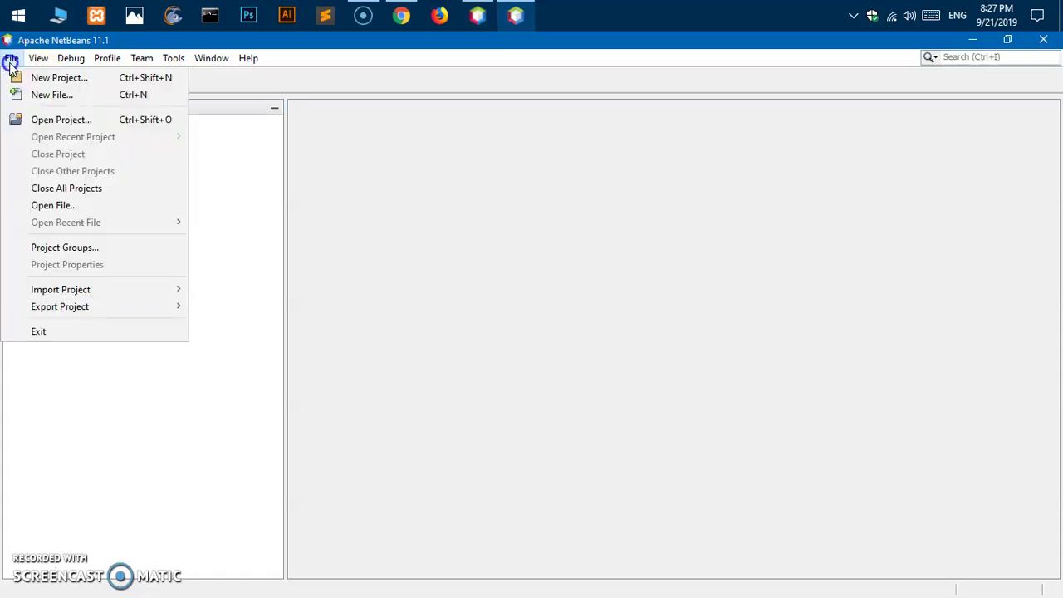
left_click(60, 94)
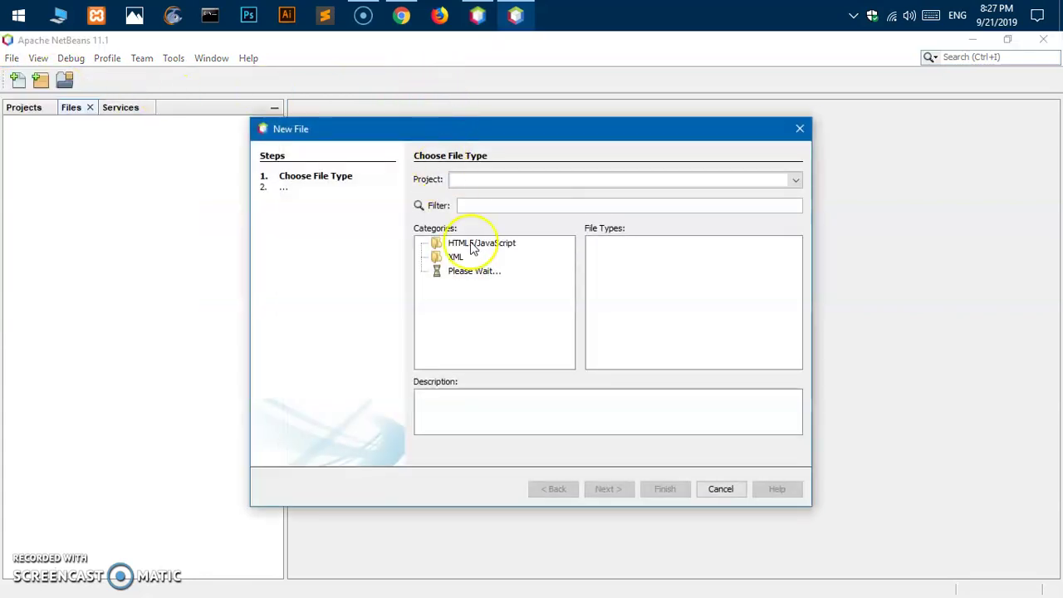